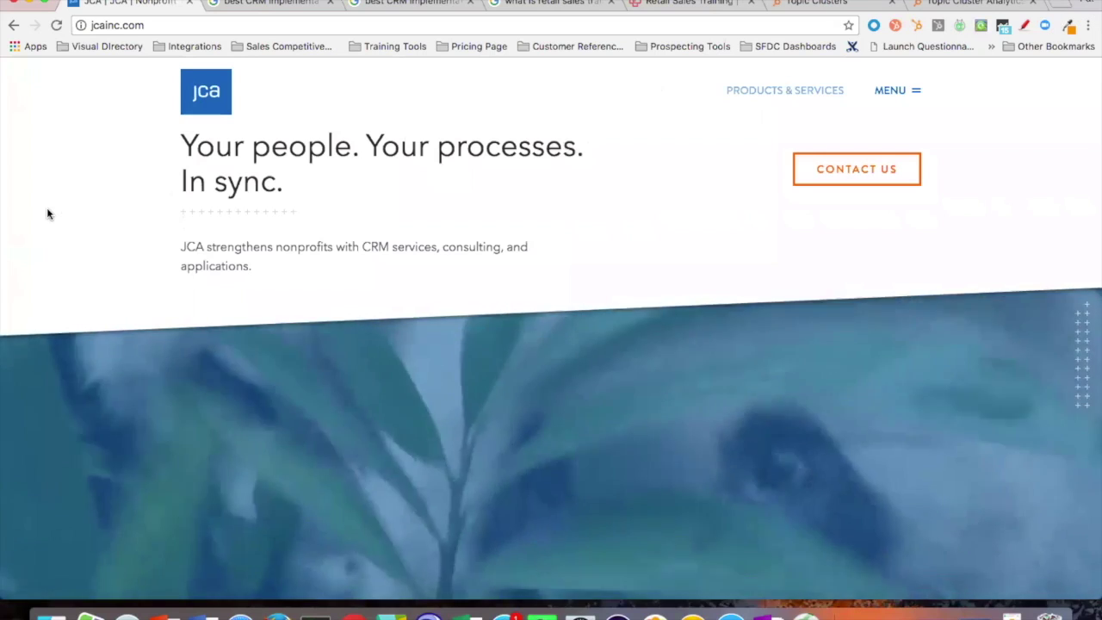
- Look over the solutions on the JCA homepage and open the Products & Services page
scroll(47, 214, "down", 5)
scroll(48, 211, "down", 5)
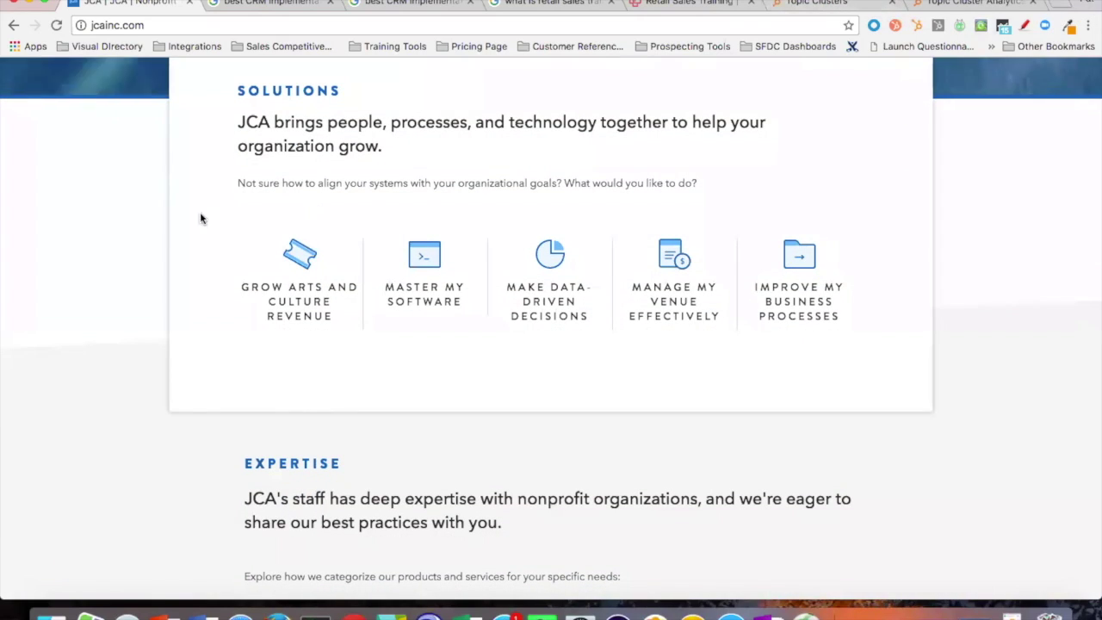
scroll(189, 215, "up", 10)
left_click(802, 92)
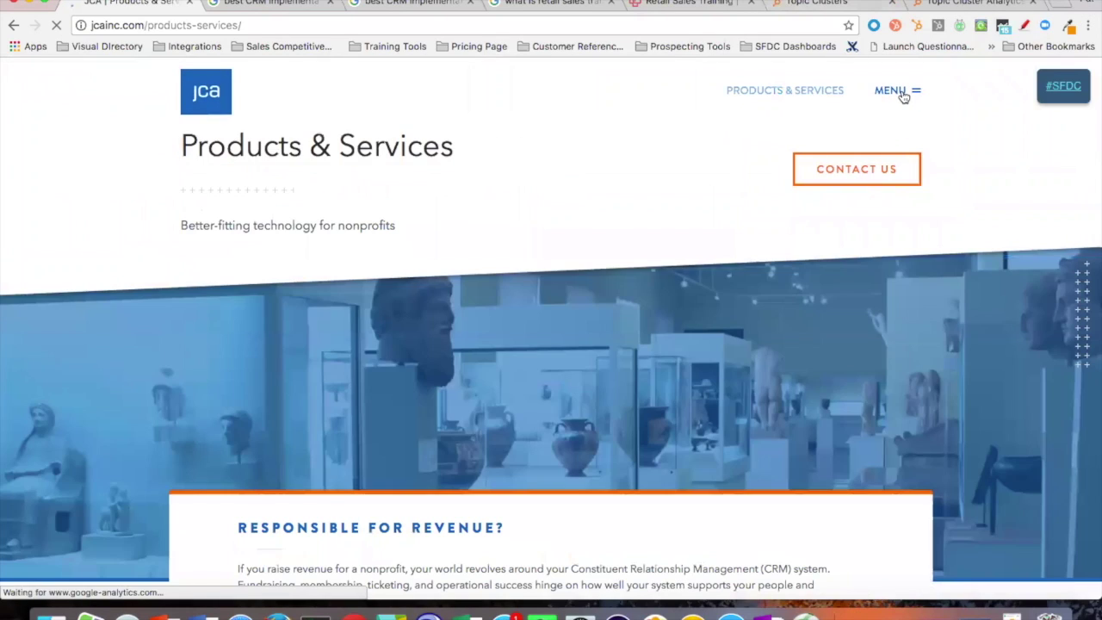
- Open JCA's full Expertise overview, go to its Healthcare organizations page and review the healthcare services offered
left_click(903, 97)
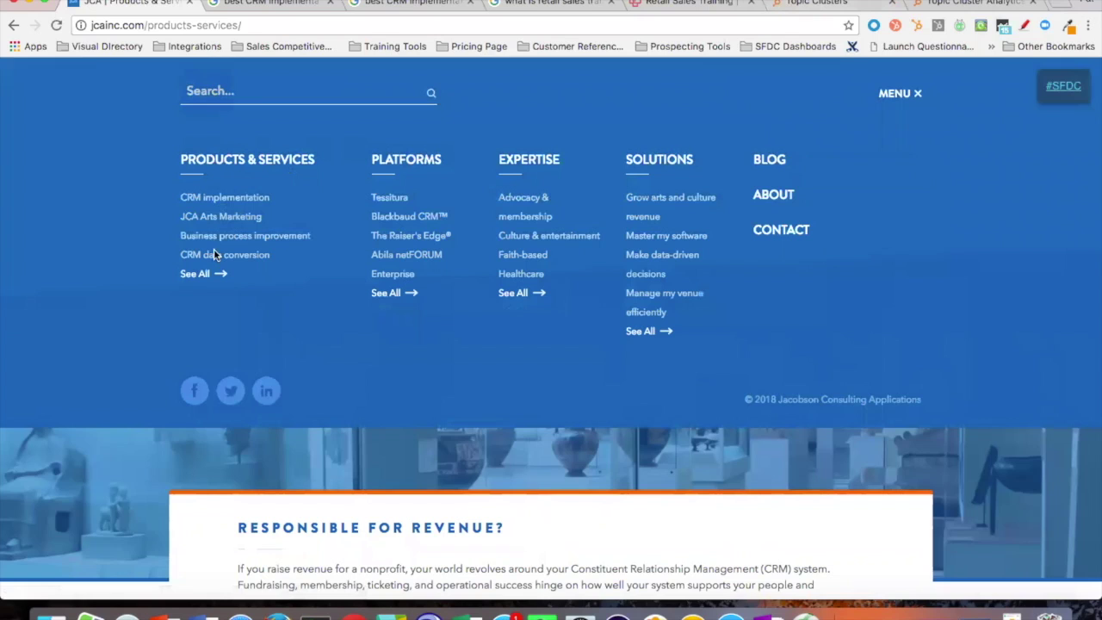
left_click(520, 296)
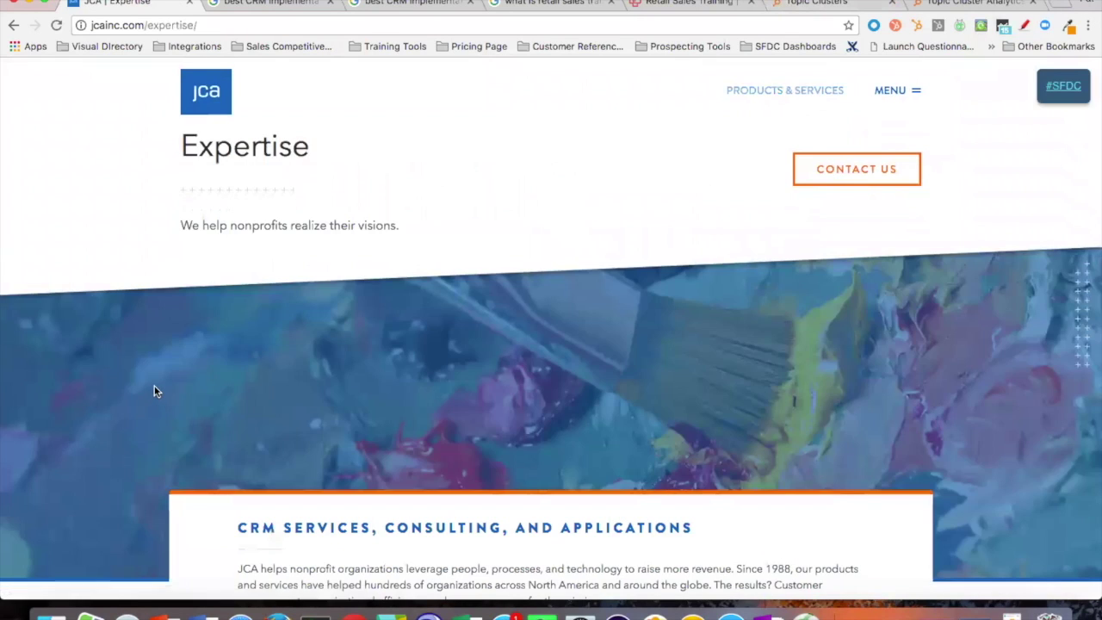
scroll(154, 387, "down", 4)
scroll(154, 392, "down", 3)
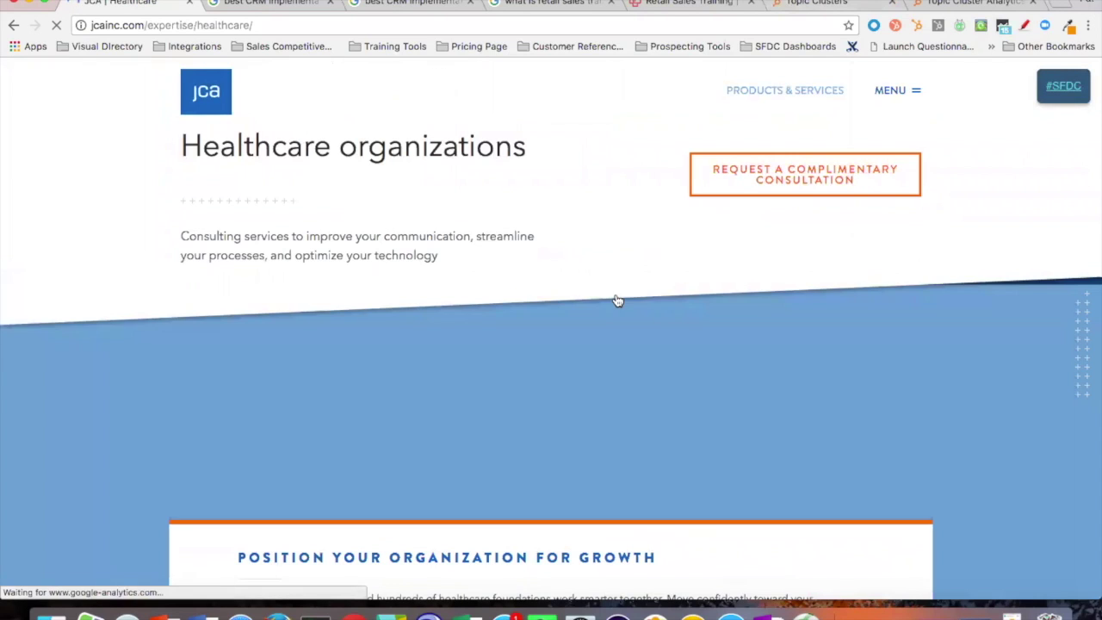
scroll(99, 412, "down", 5)
scroll(99, 419, "down", 5)
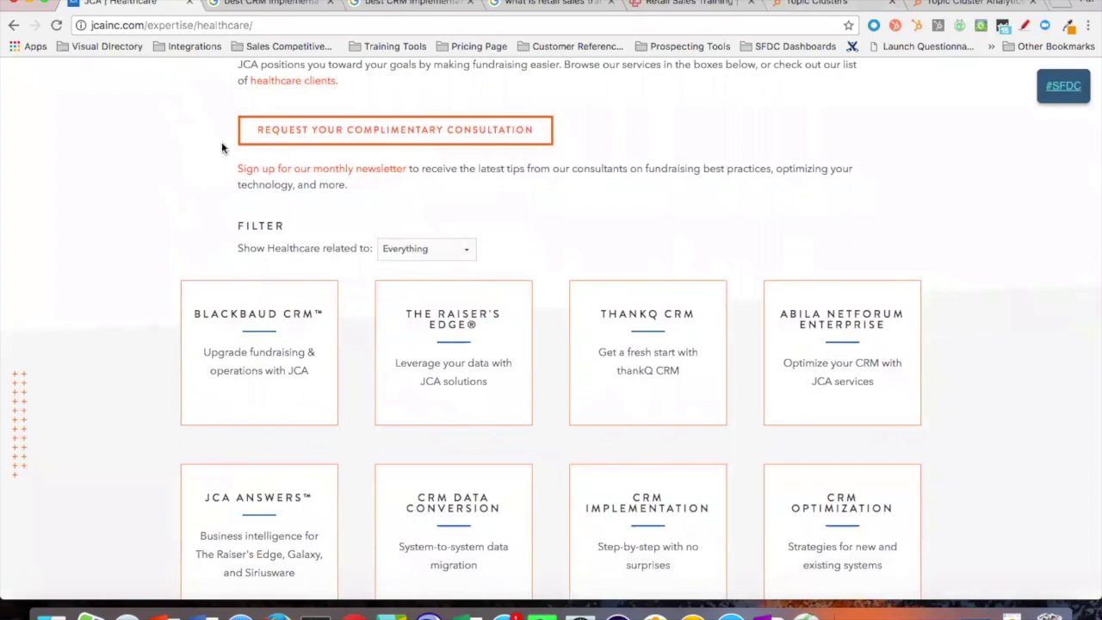
- Rerun the Google search "best CRM implementation partner in new york" and open the second page of results
key("ctrl+Tab")
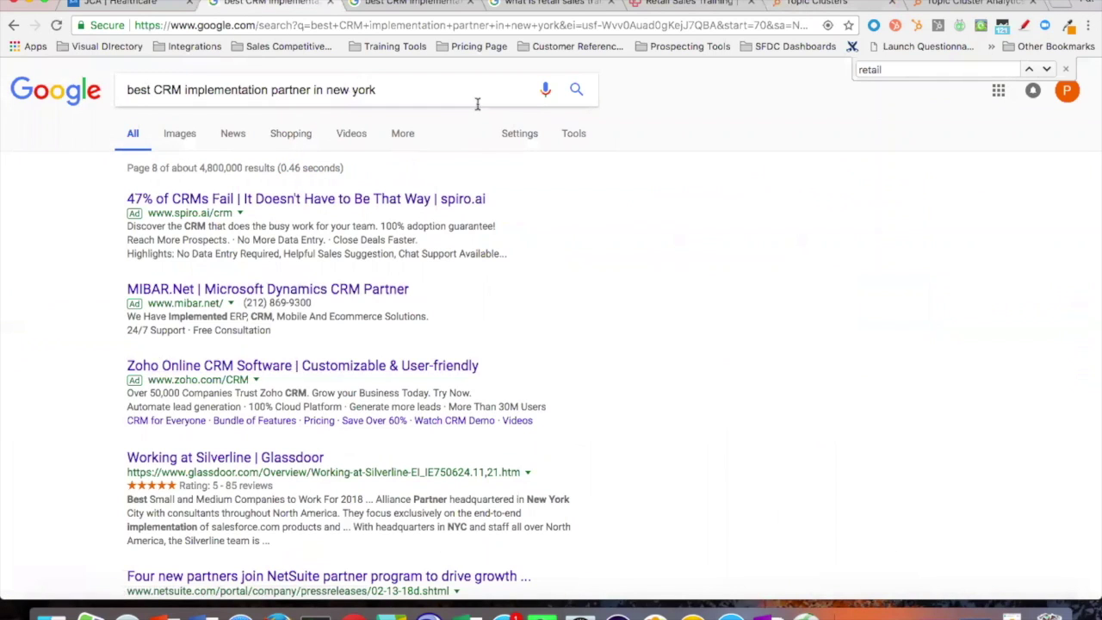
left_click(417, 91)
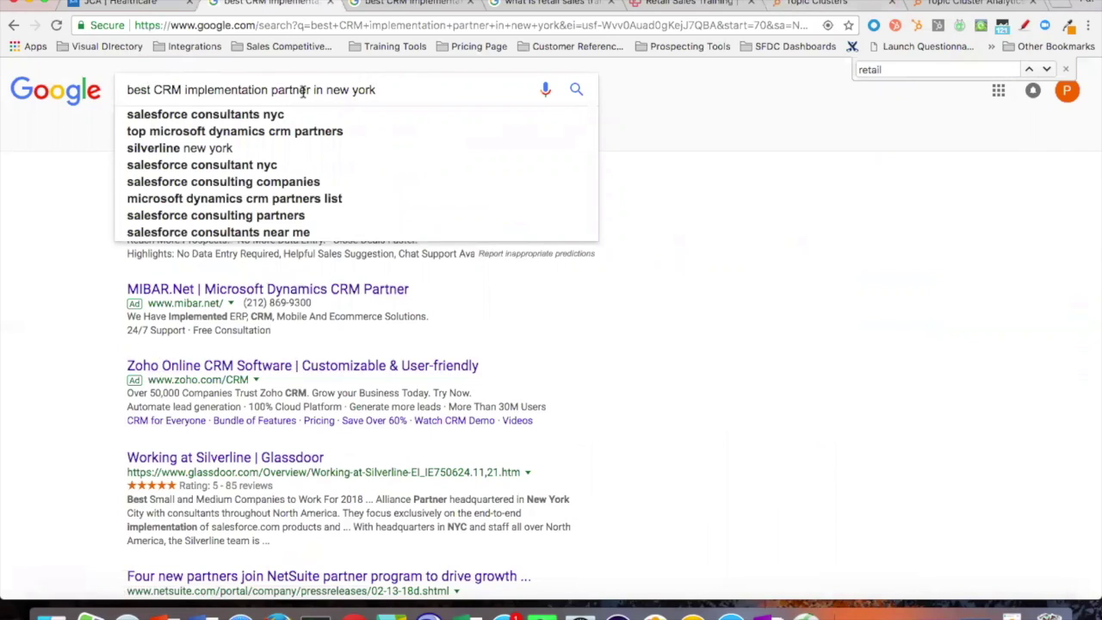
key("Return")
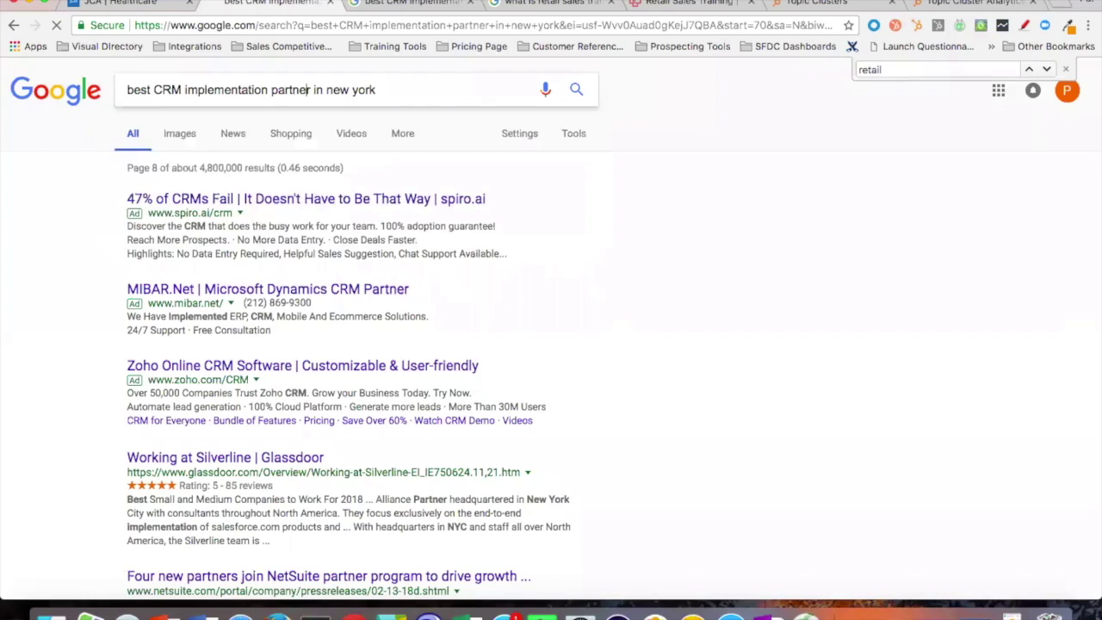
scroll(88, 368, "down", 12)
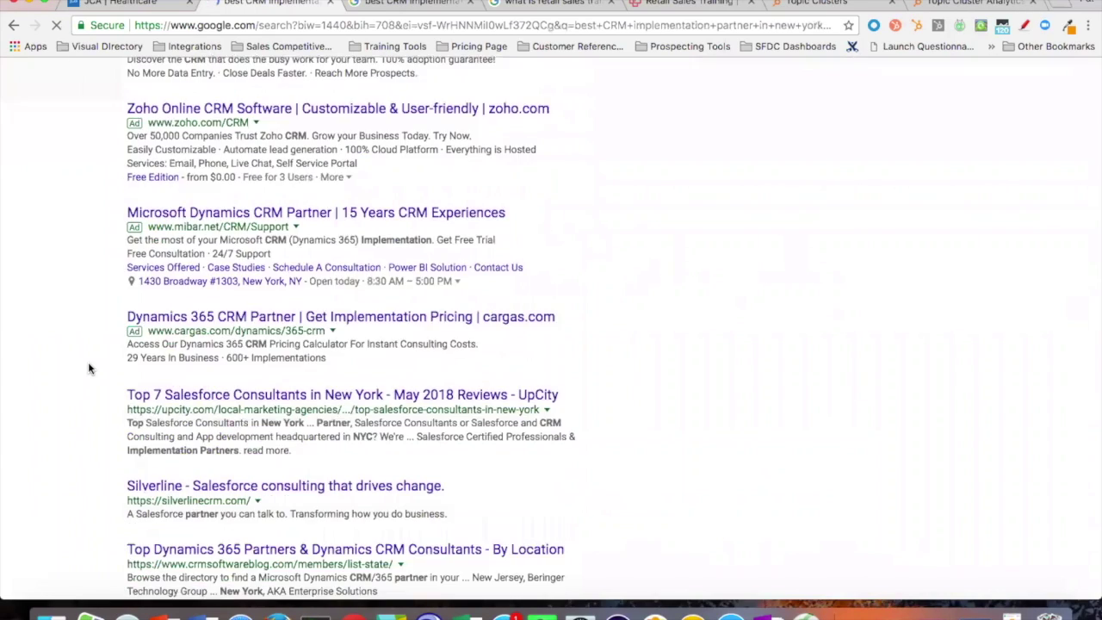
scroll(90, 368, "down", 5)
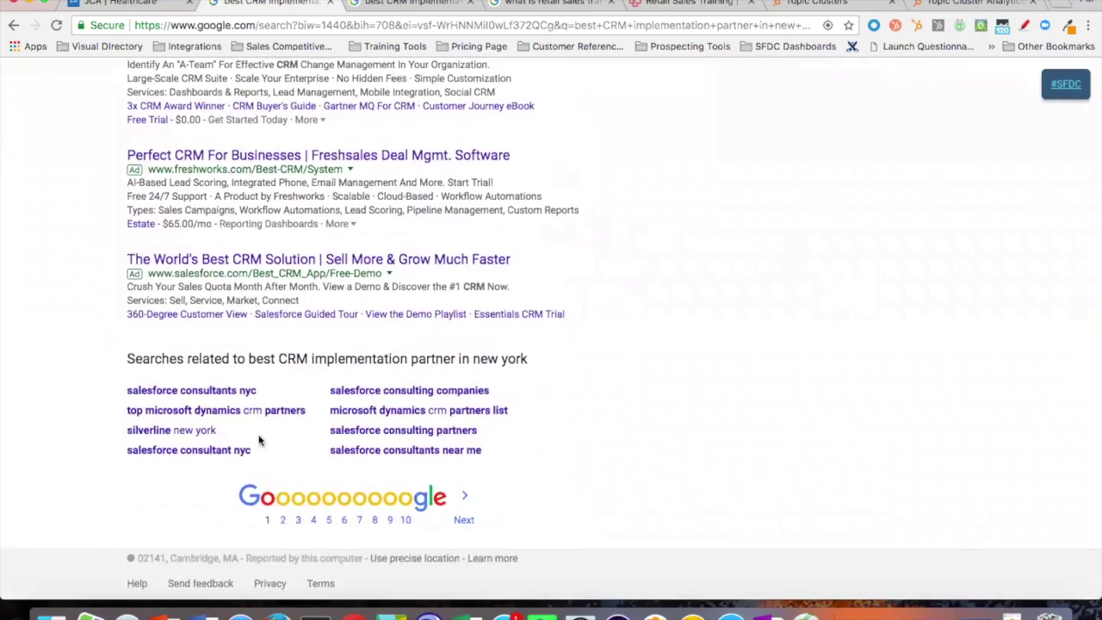
left_click(284, 519)
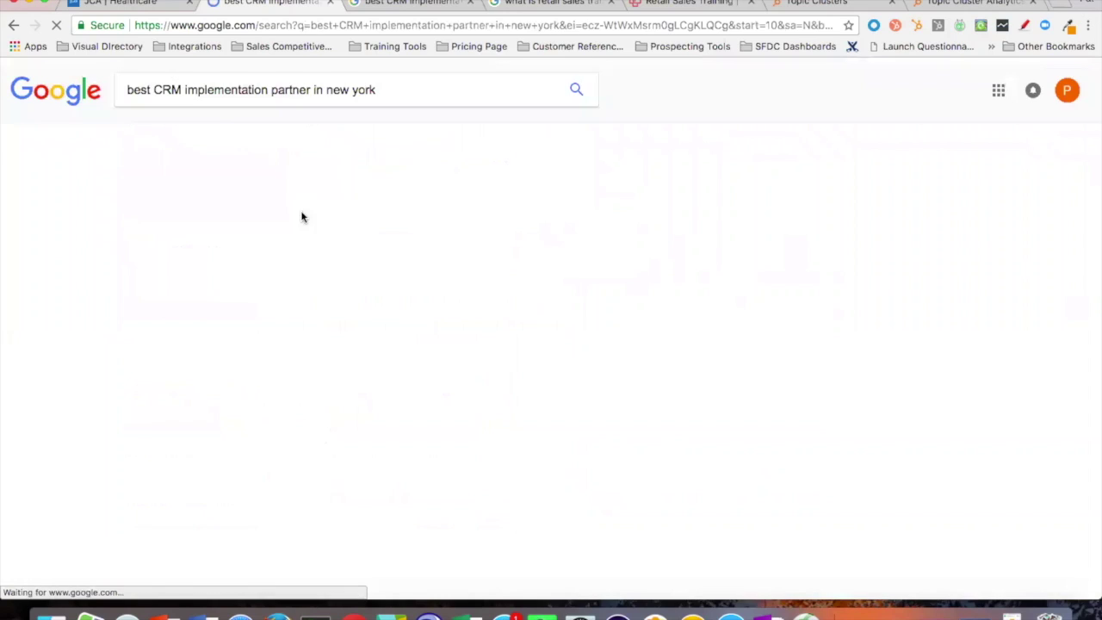
- Bring up the healthcare version of the CRM partner search, then return to JCA's Healthcare page to review its introduction and services
left_click(414, 6)
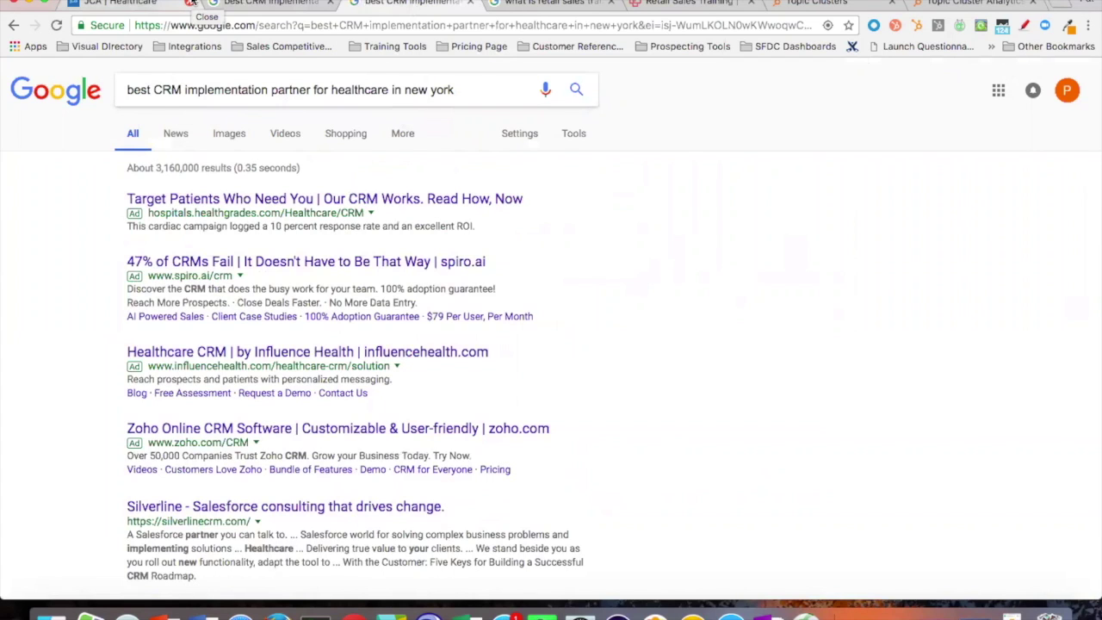
left_click(138, 7)
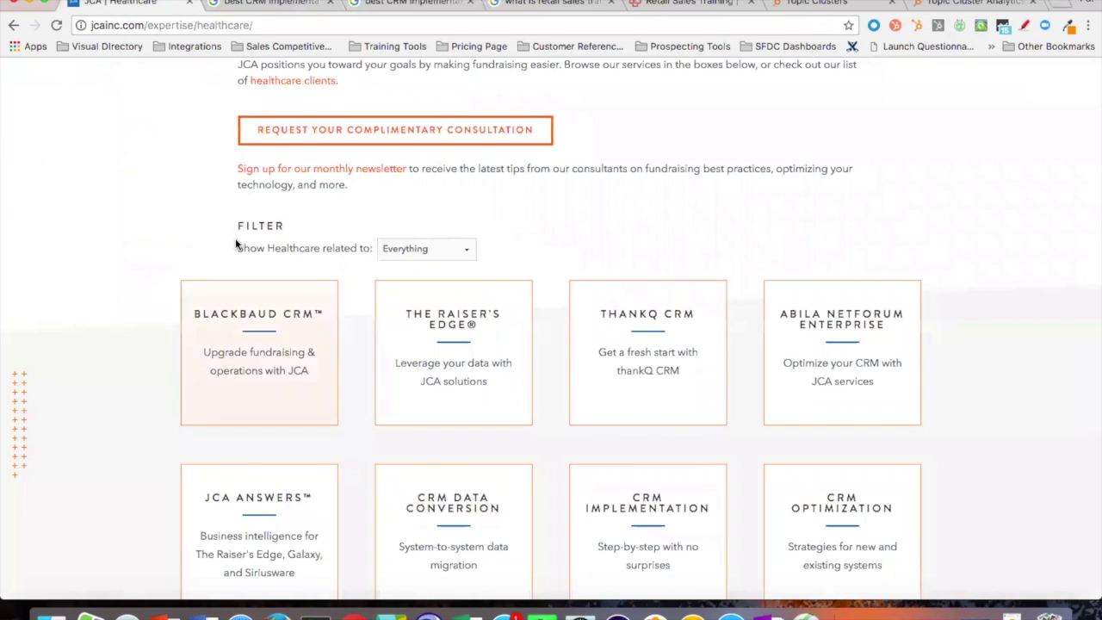
scroll(155, 265, "up", 5)
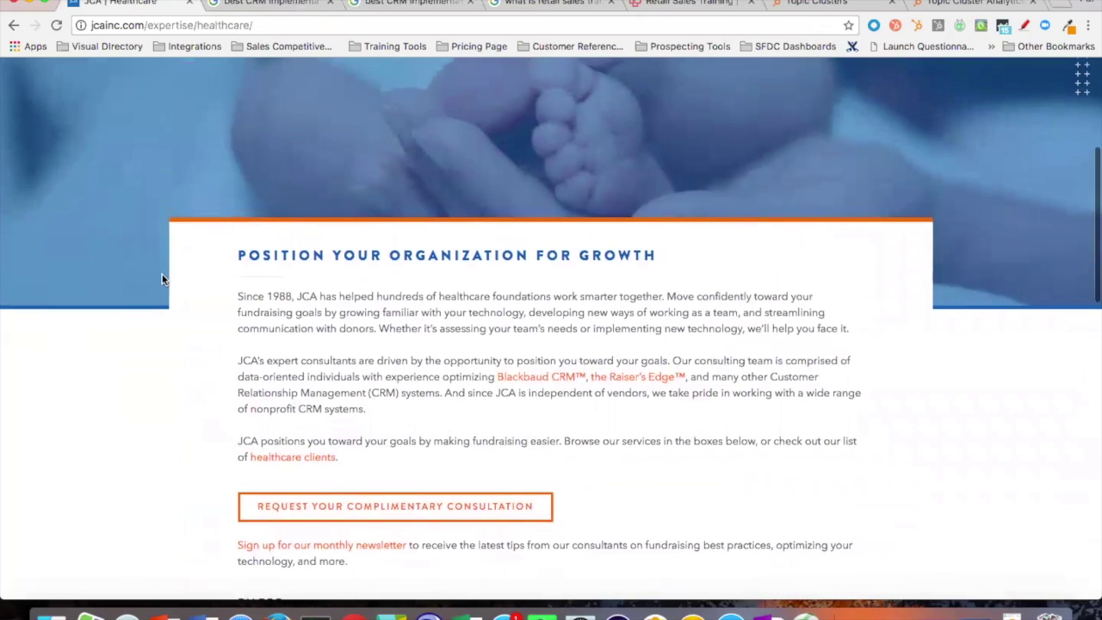
scroll(167, 290, "down", 4)
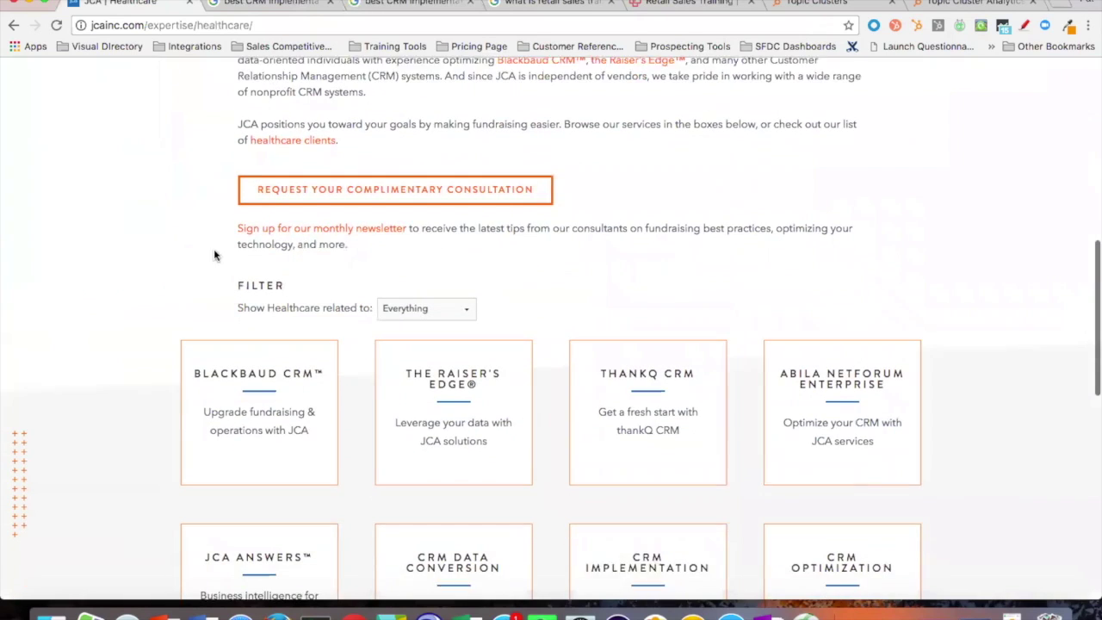
- Look for "jca" in the results for "best CRM implementation partner for healthcare in new york", continuing on the second results page
left_click(395, 7)
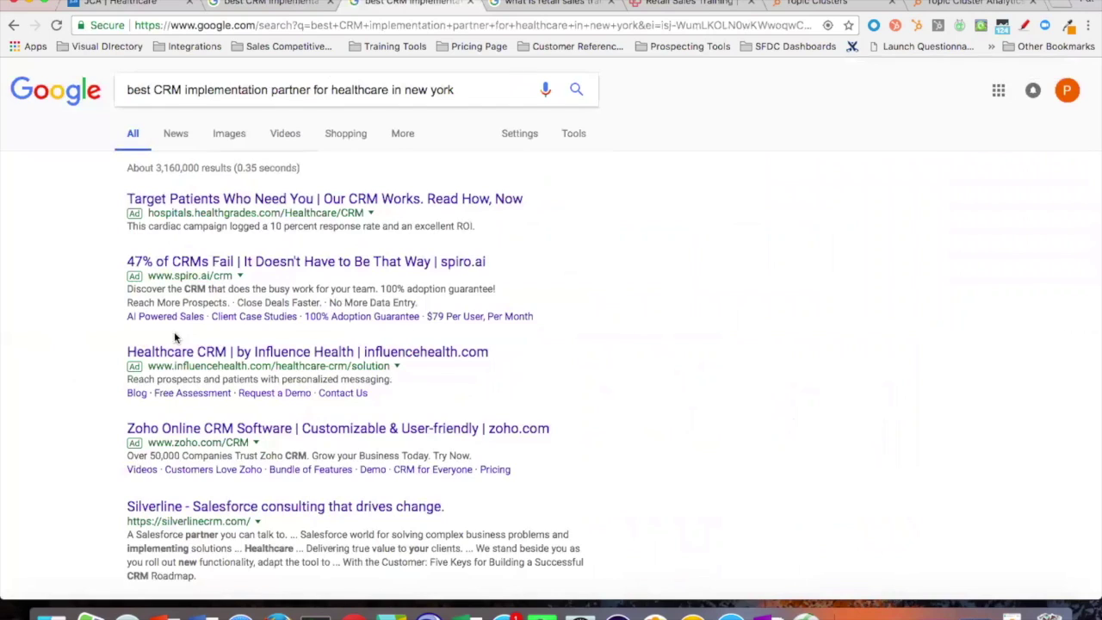
scroll(585, 353, "down", 15)
key("ctrl+f")
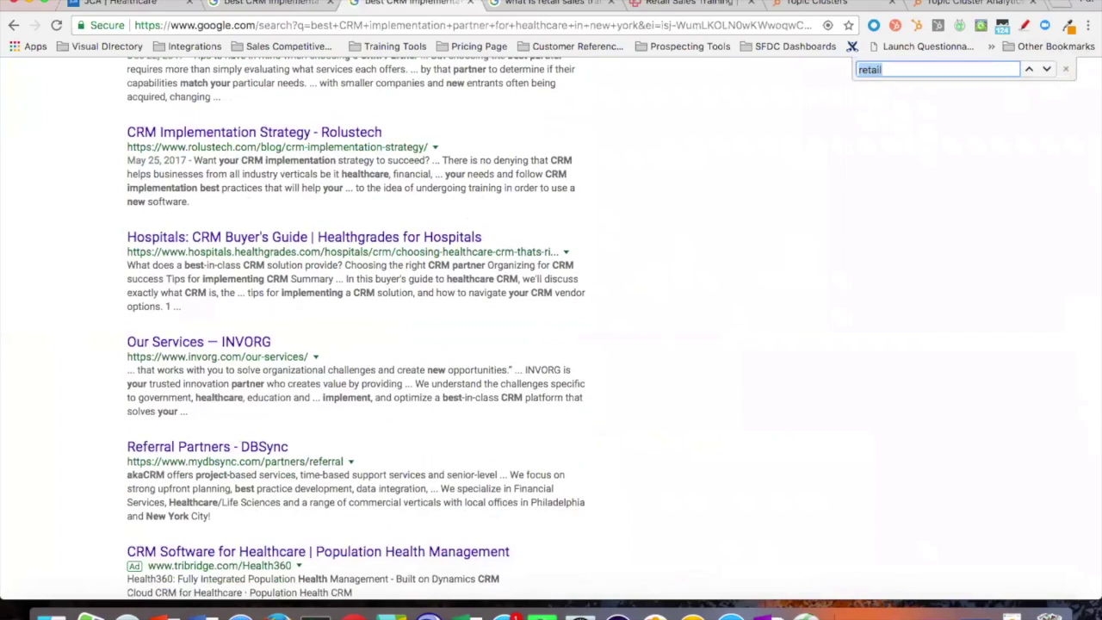
type("jca")
scroll(470, 336, "down", 10)
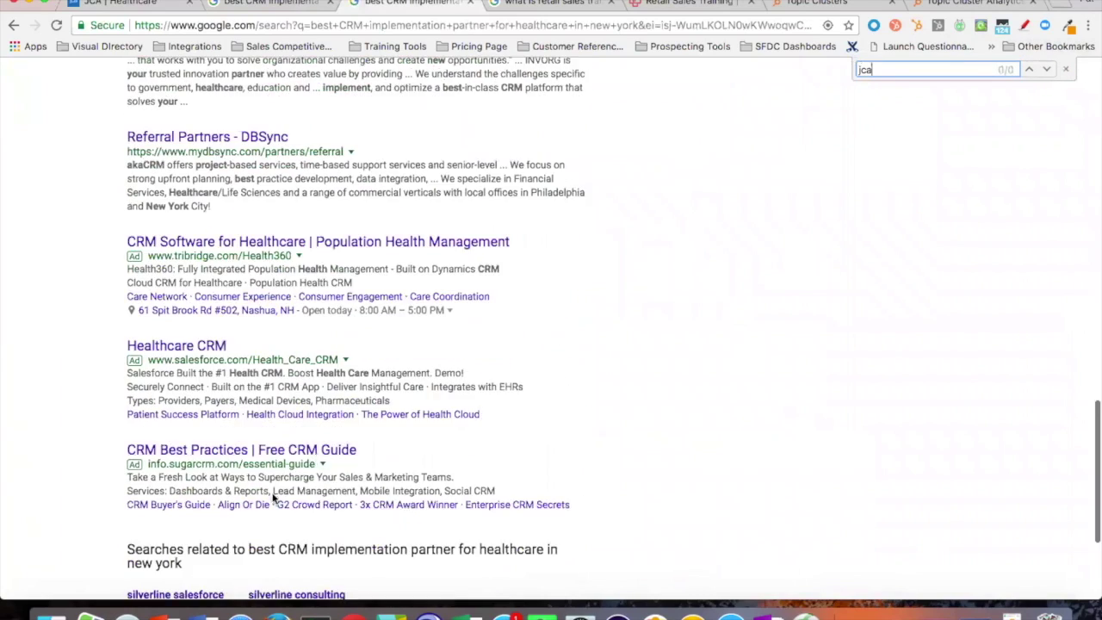
left_click(293, 519)
scroll(868, 253, "down", 10)
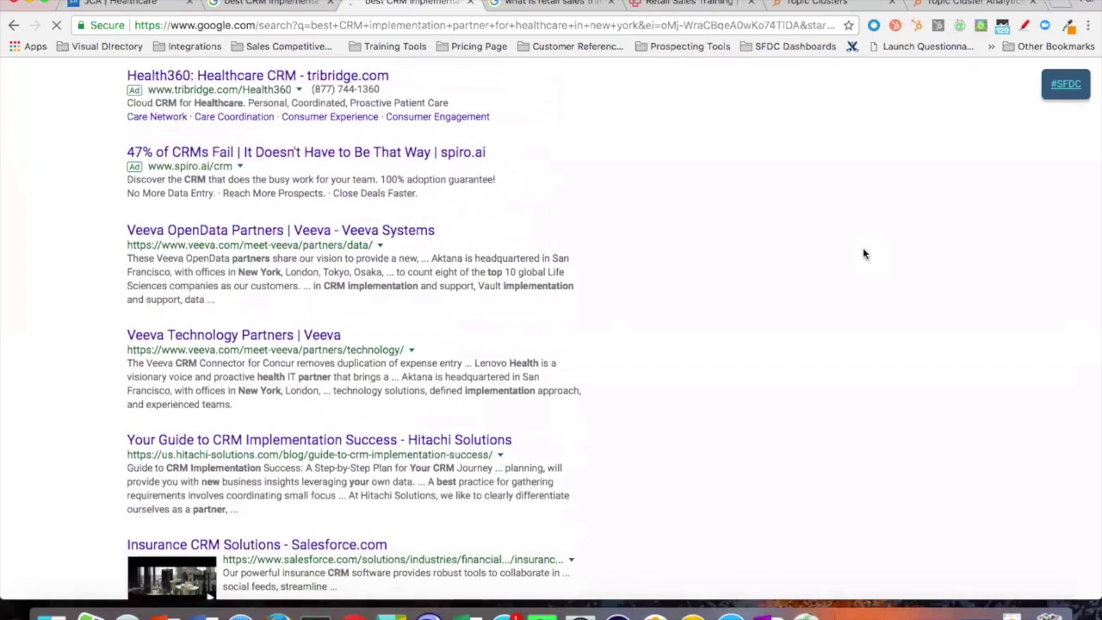
scroll(864, 250, "down", 4)
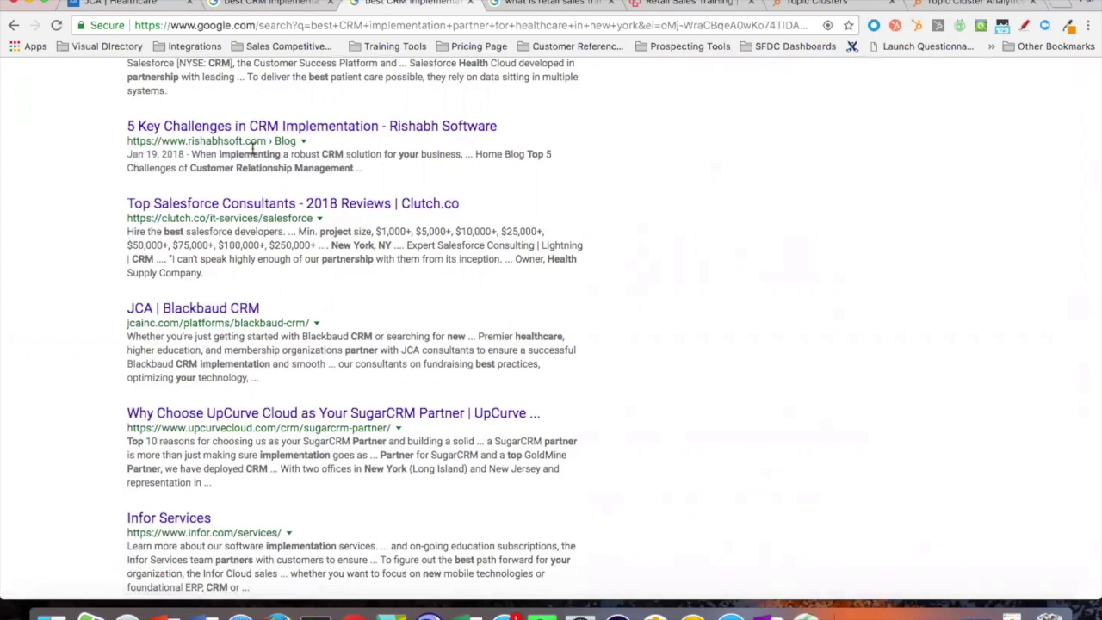
scroll(273, 182, "up", 10)
left_click(356, 89)
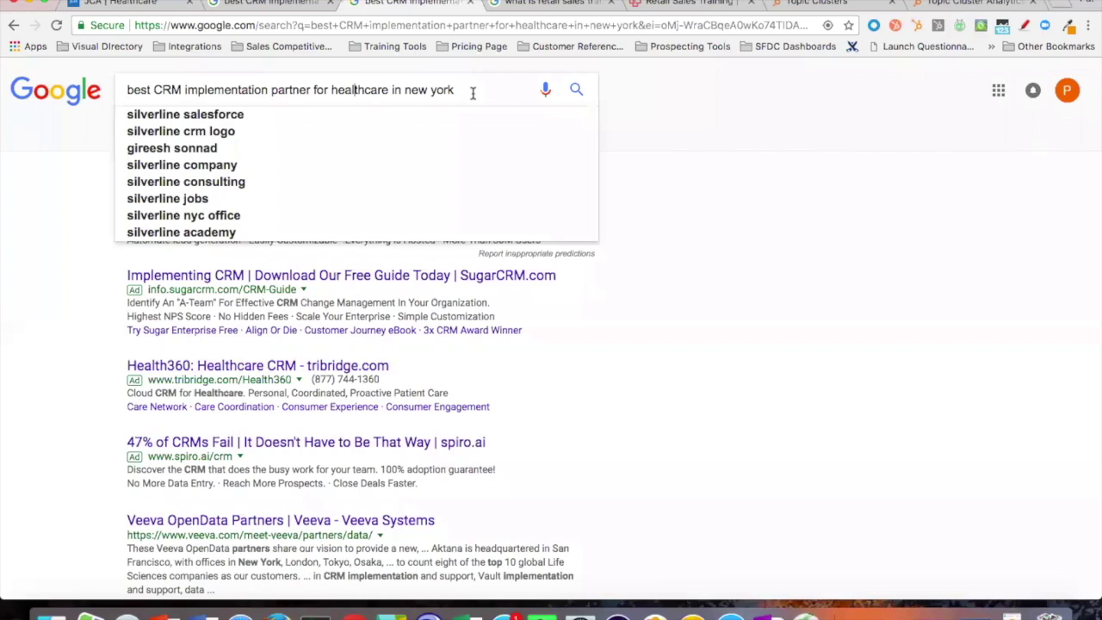
- Rerun the Google search "what is retail sales training" and examine the featured snippet and the top results
left_click(527, 5)
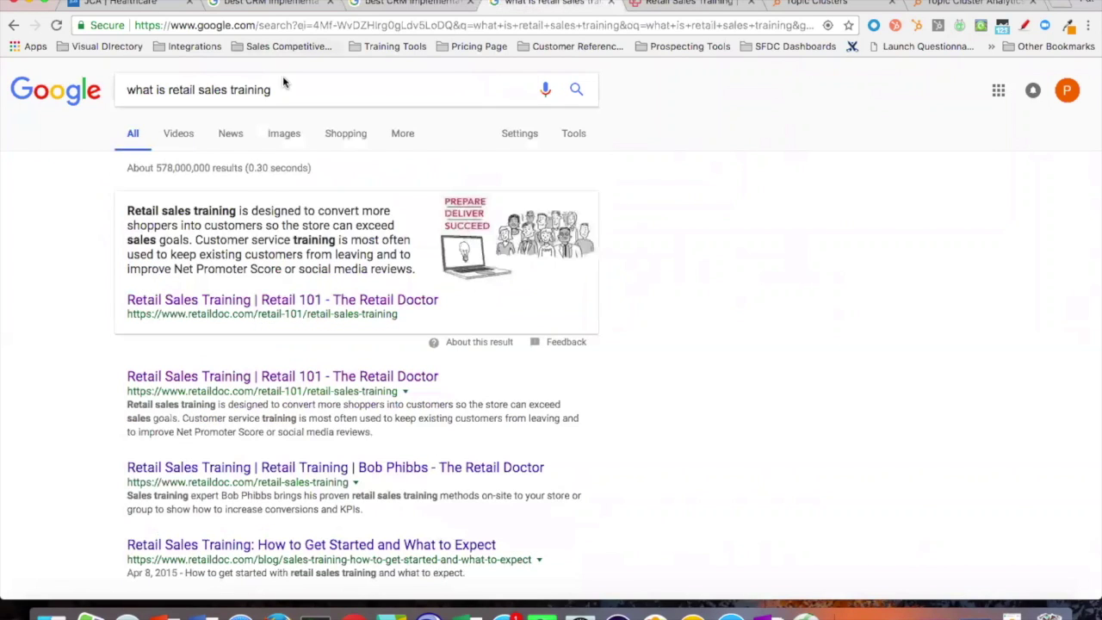
left_click(290, 89)
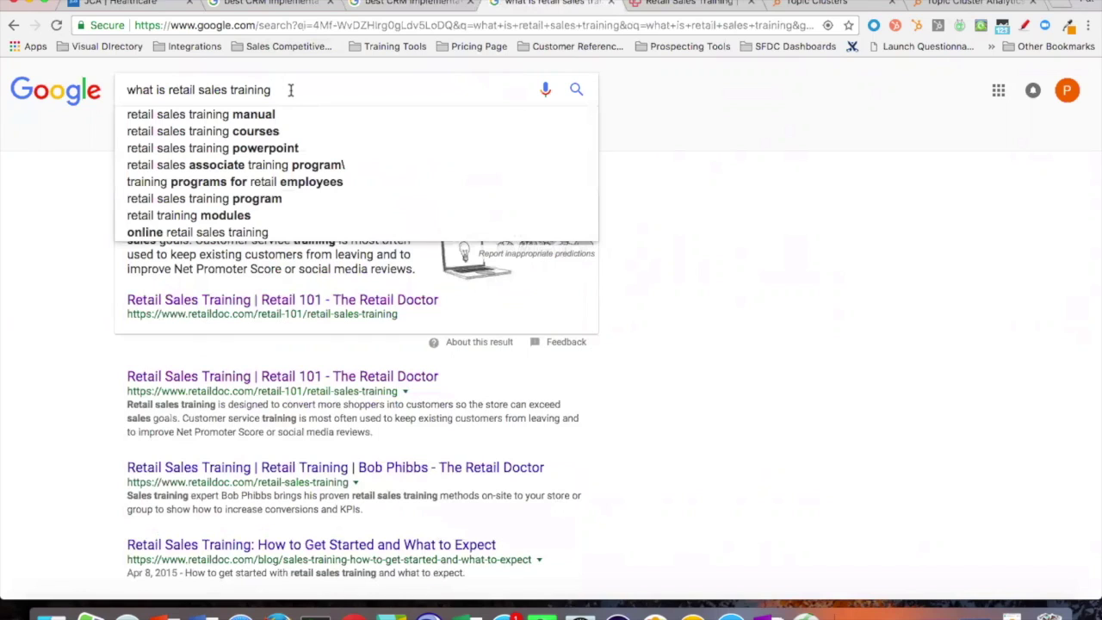
key("Return")
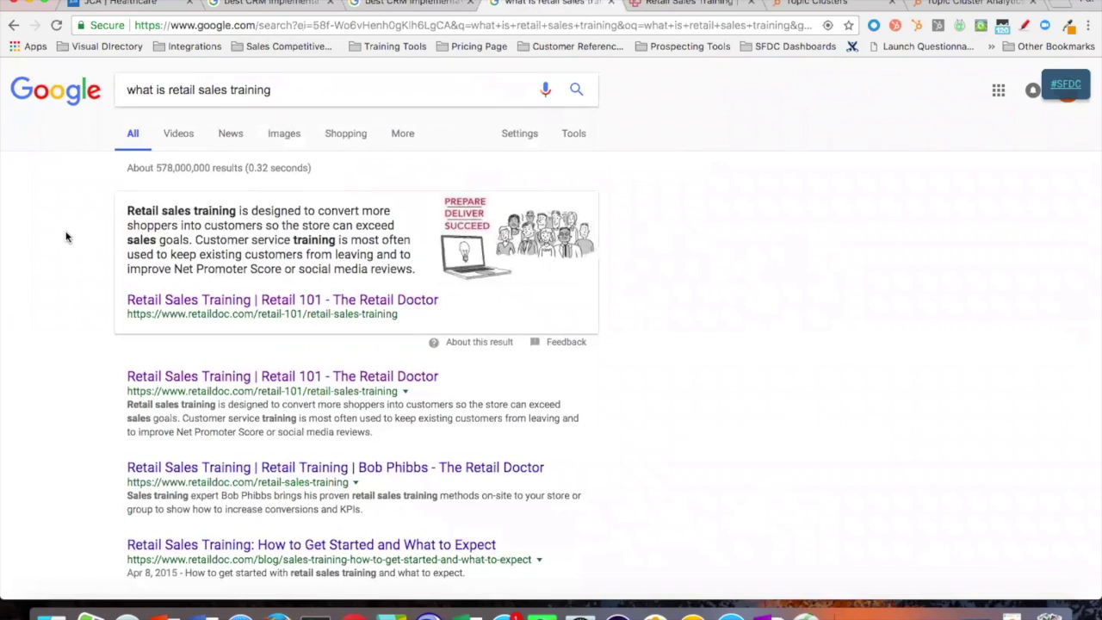
scroll(67, 236, "down", 1)
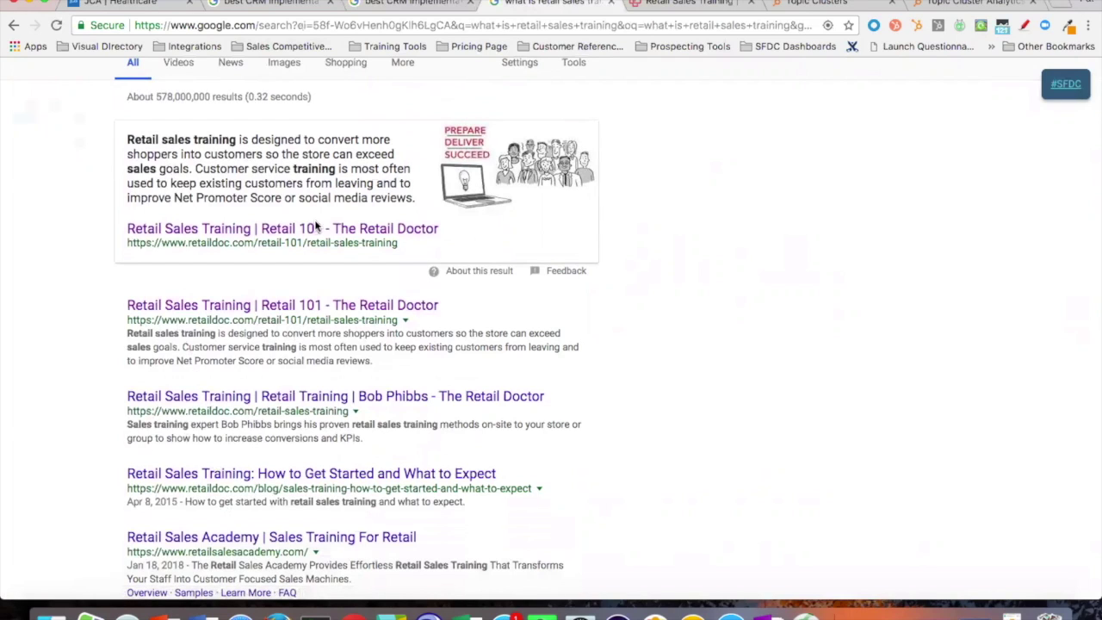
scroll(196, 203, "up", 1)
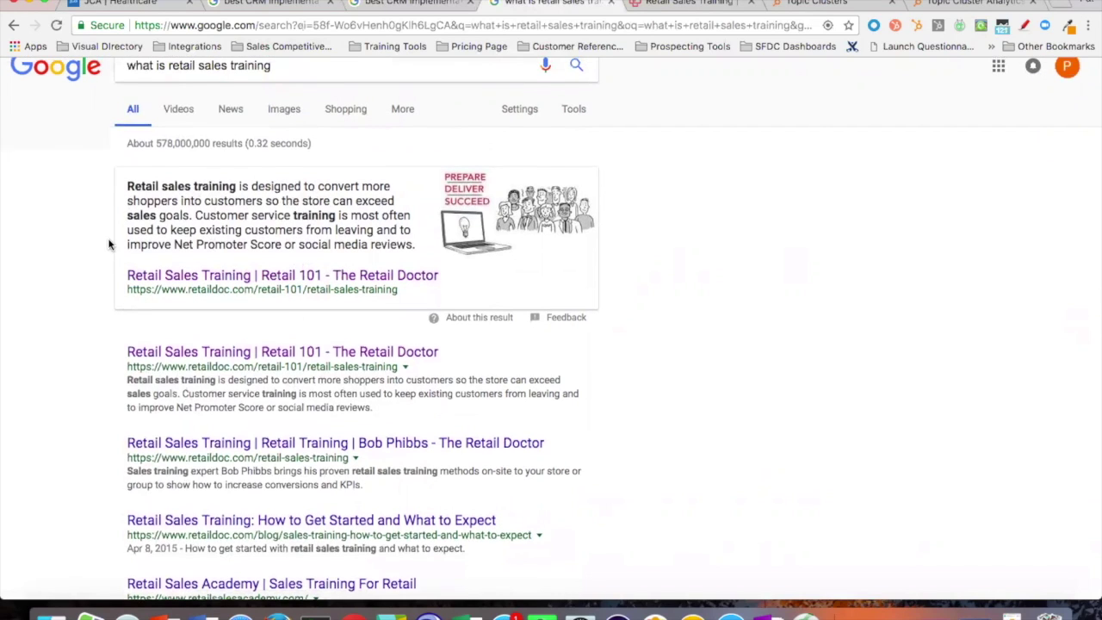
scroll(109, 244, "up", 1)
left_click_drag(294, 95, 127, 90)
left_click(130, 90)
scroll(72, 194, "down", 1)
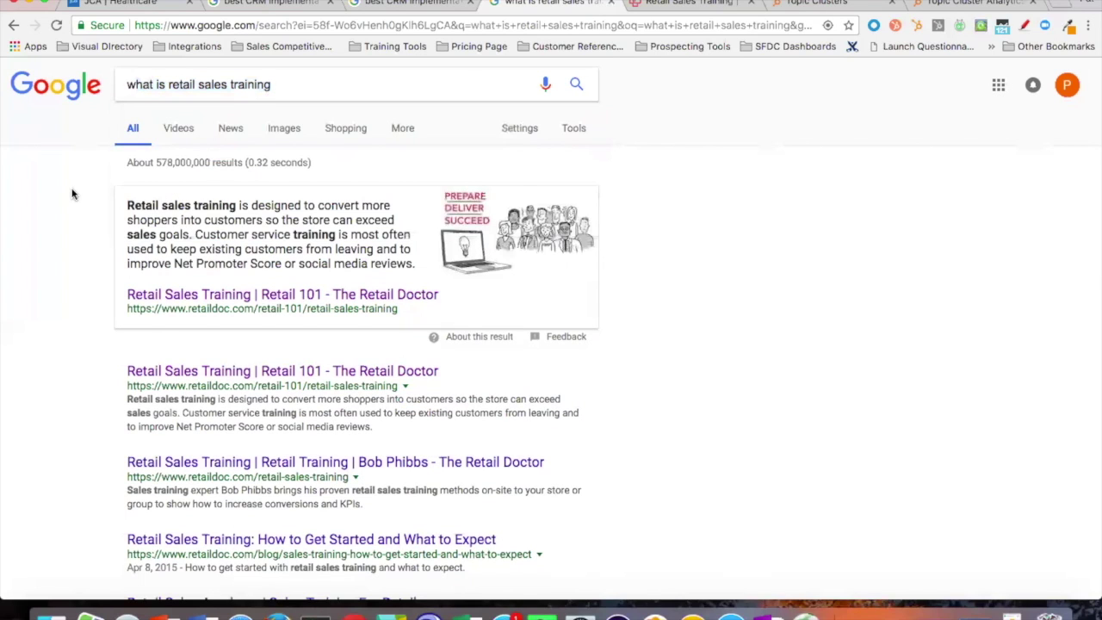
- Open The Retail Doctor's Retail Sales Training page and review its heading and introductory summary
left_click(681, 11)
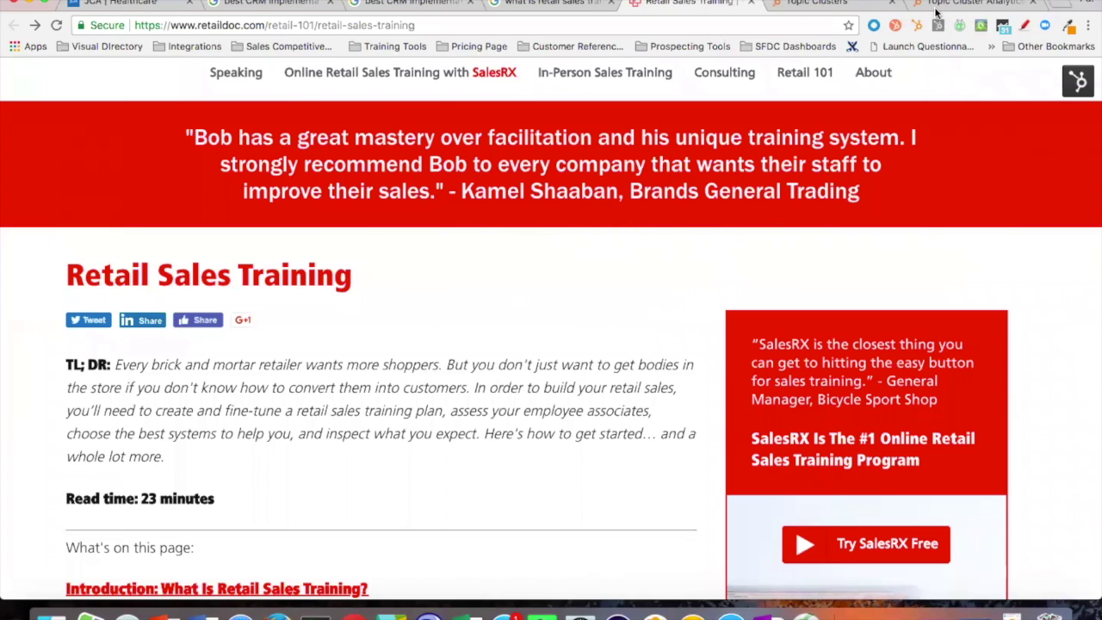
scroll(260, 298, "down", 5)
scroll(270, 299, "up", 5)
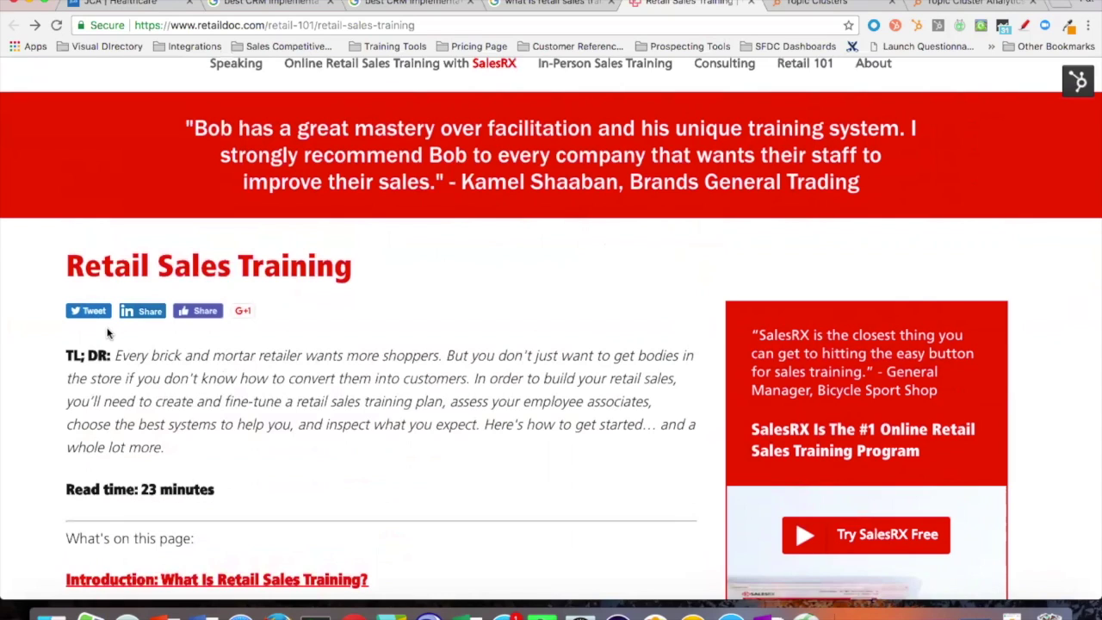
scroll(125, 362, "down", 1)
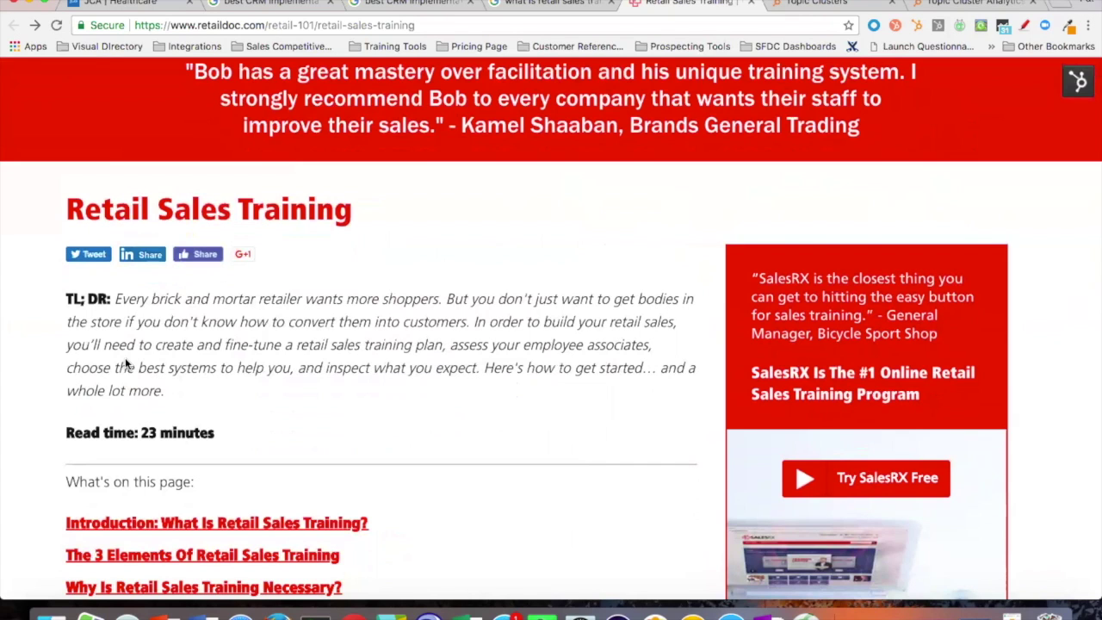
scroll(125, 357, "up", 3)
- Review the page's table of contents and jump to the section "Retail Sales Training For Management And Staff"
scroll(199, 373, "down", 8)
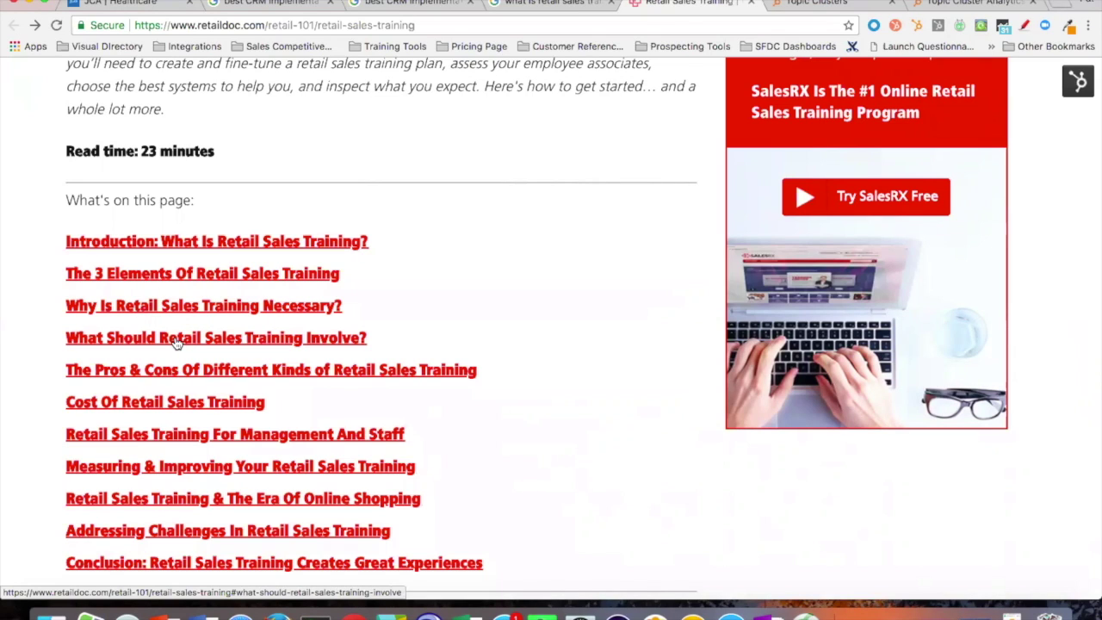
scroll(175, 343, "down", 2)
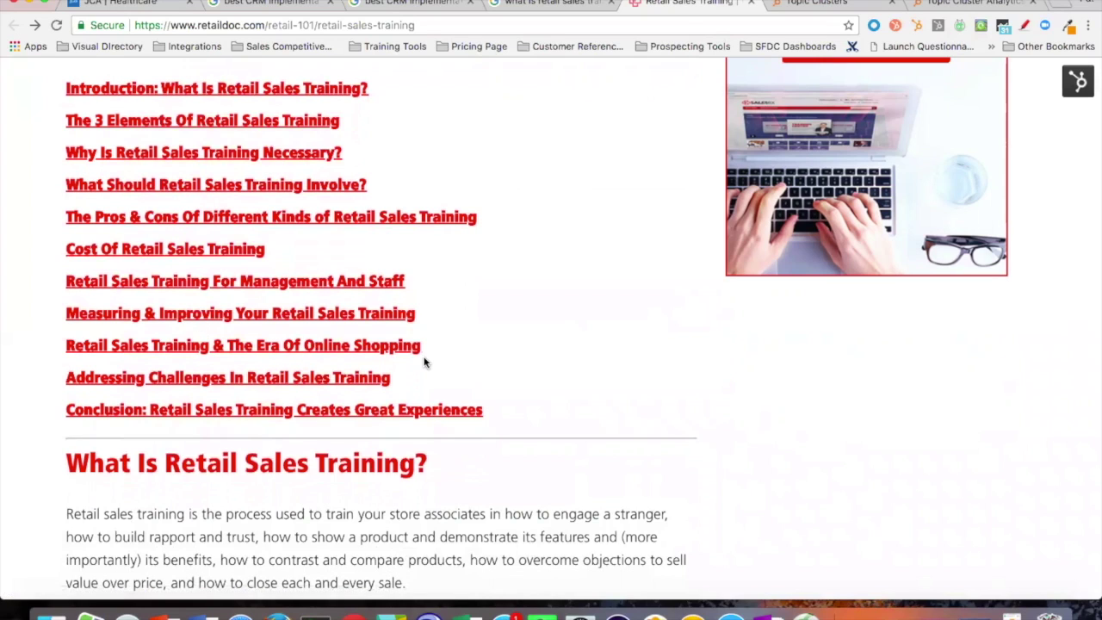
scroll(478, 354, "down", 2)
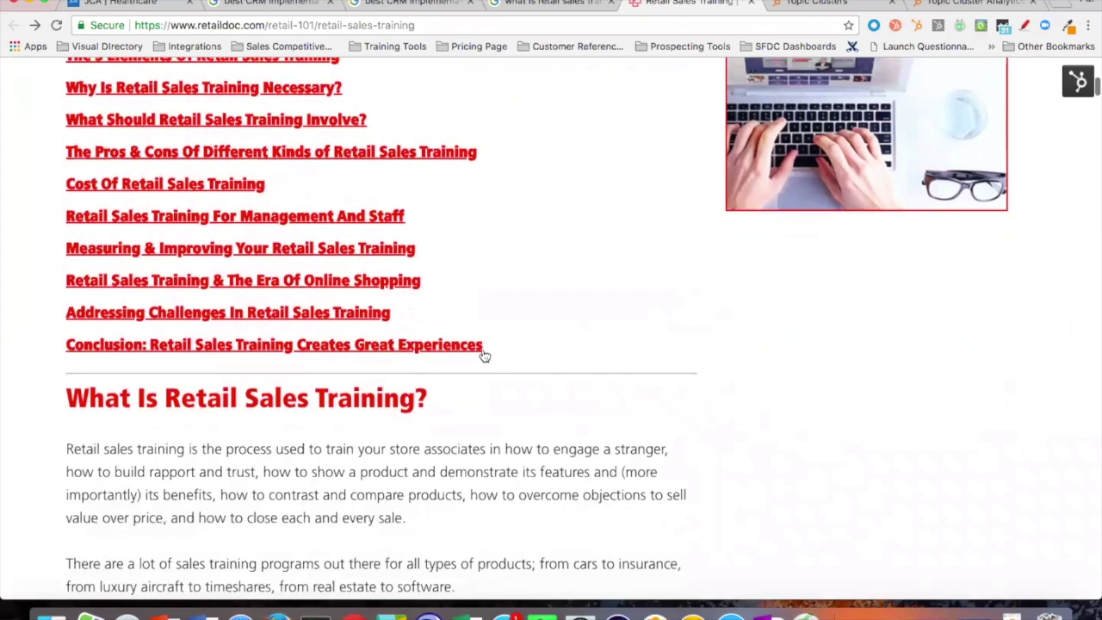
left_click(281, 214)
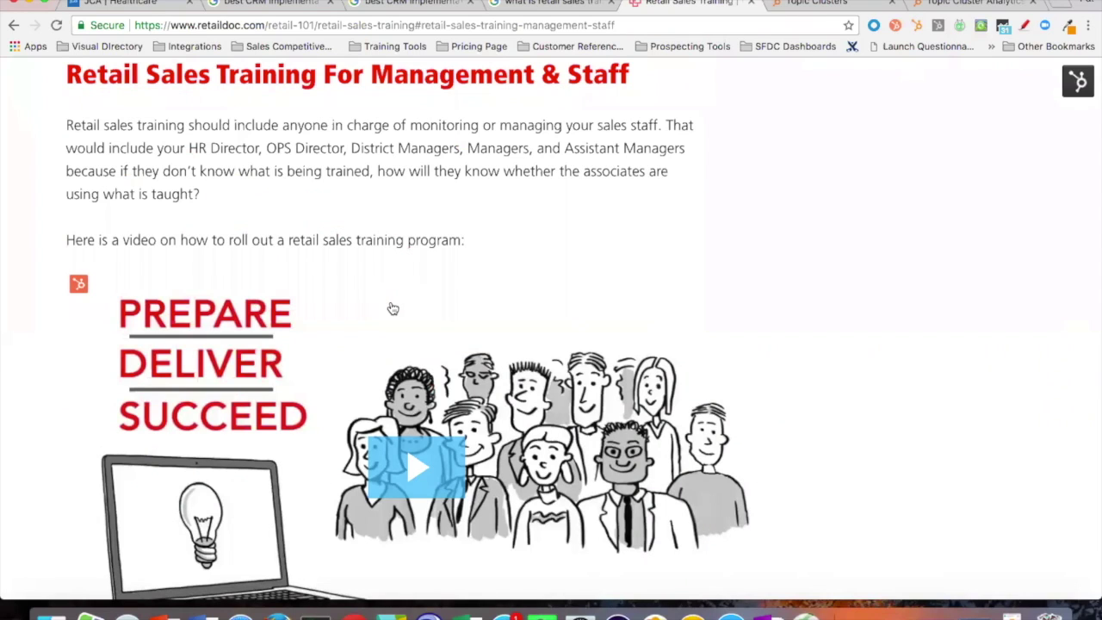
- Examine the Retail Sales Training page's related blog posts and its topic sections, ending at the table of contents
scroll(393, 308, "down", 20)
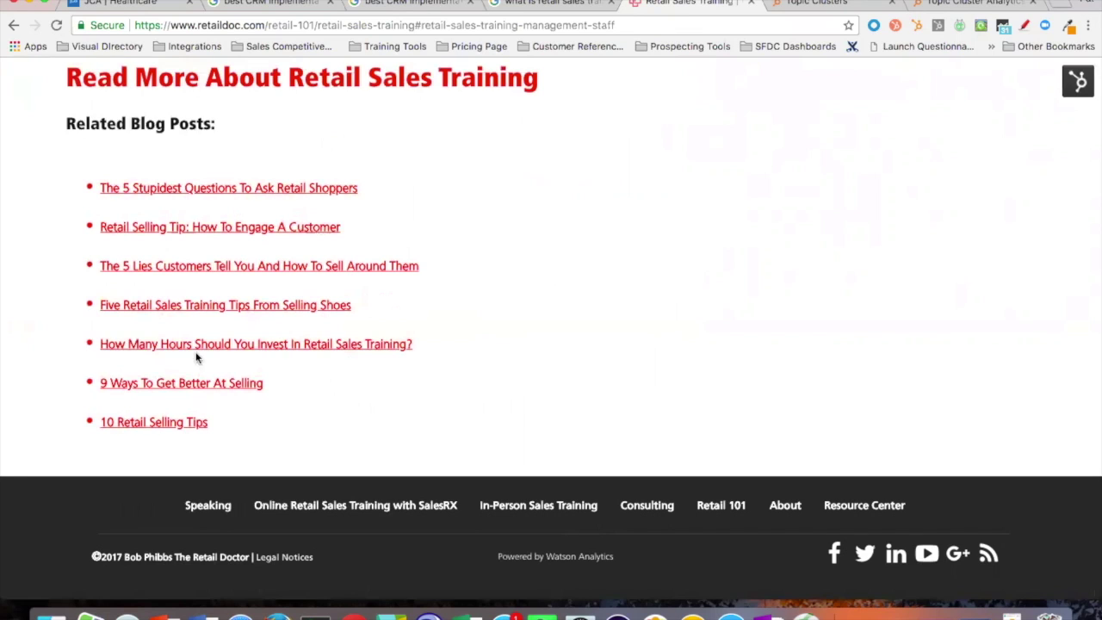
scroll(295, 291, "up", 10)
scroll(295, 291, "up", 20)
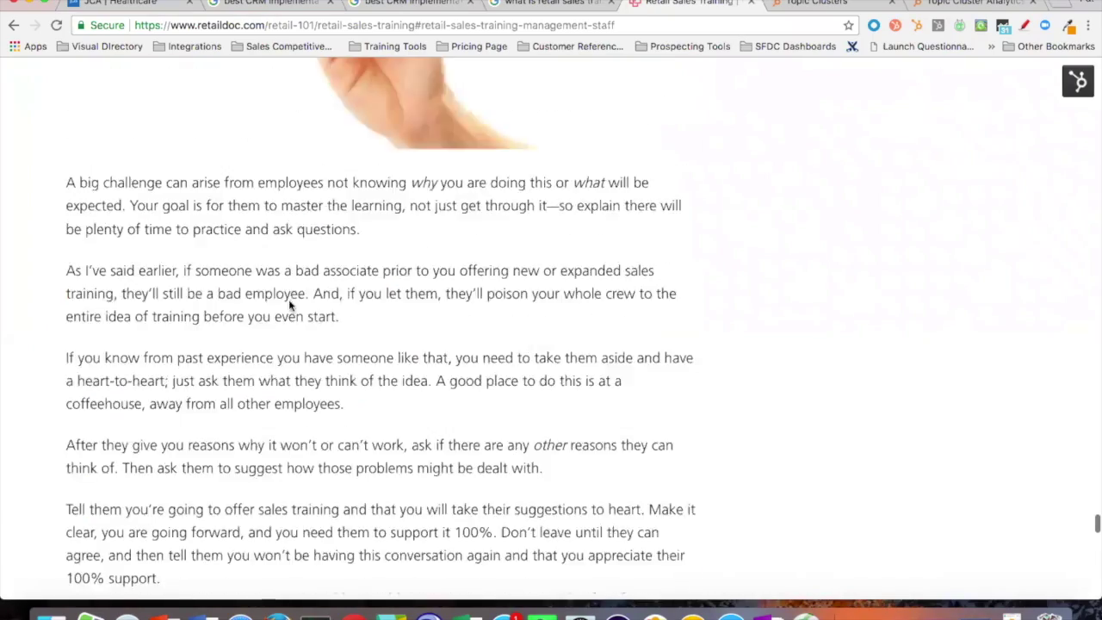
scroll(288, 309, "up", 20)
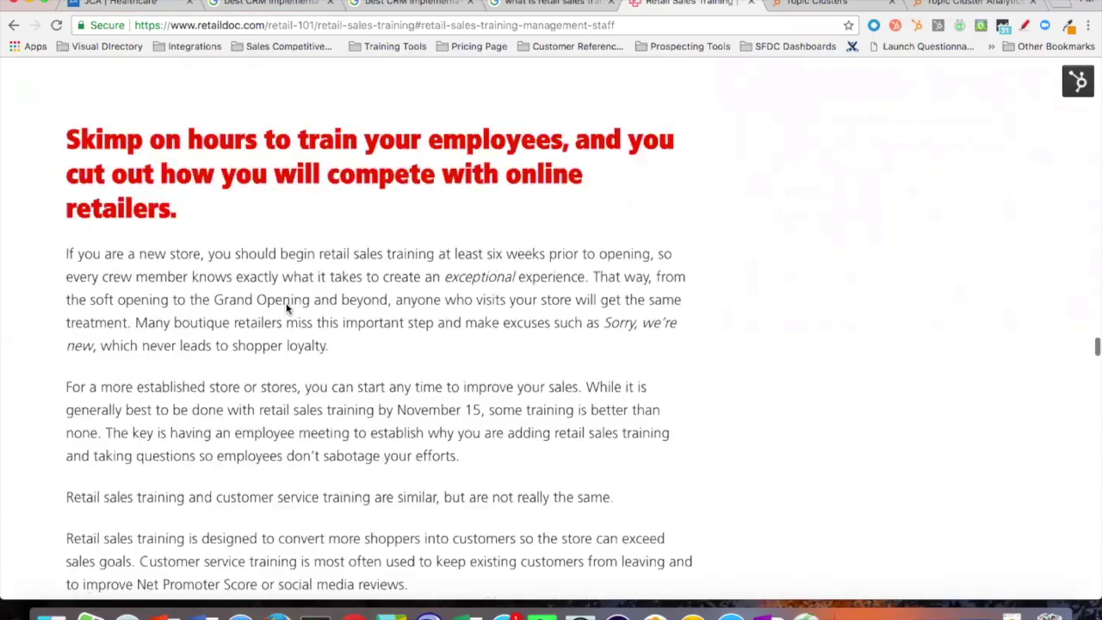
scroll(289, 308, "up", 2)
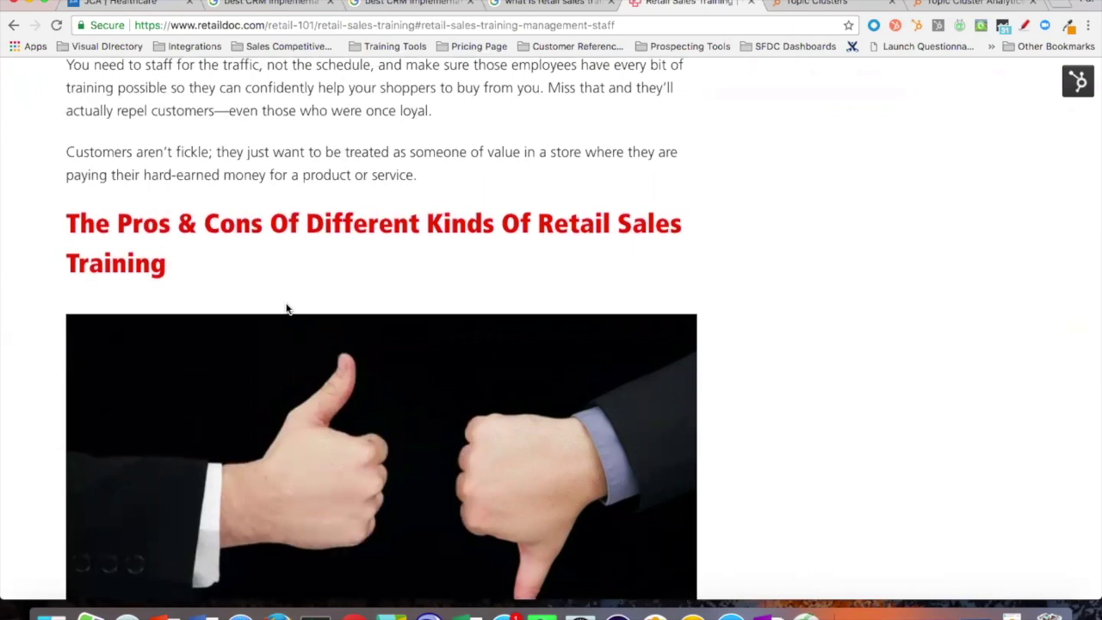
scroll(288, 308, "up", 15)
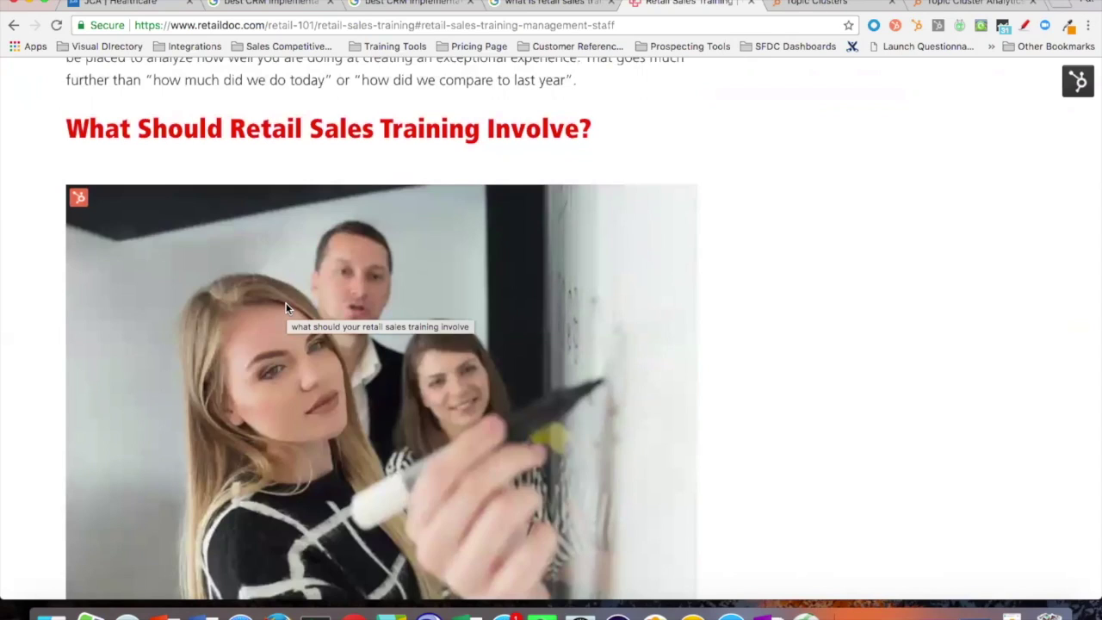
scroll(289, 308, "up", 15)
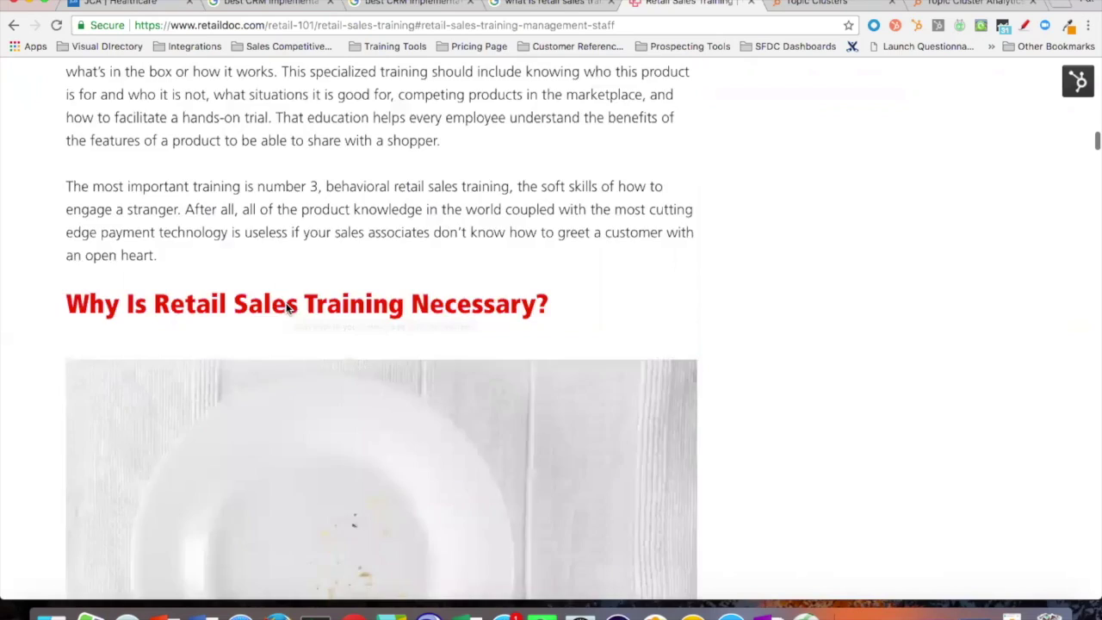
scroll(288, 308, "up", 1)
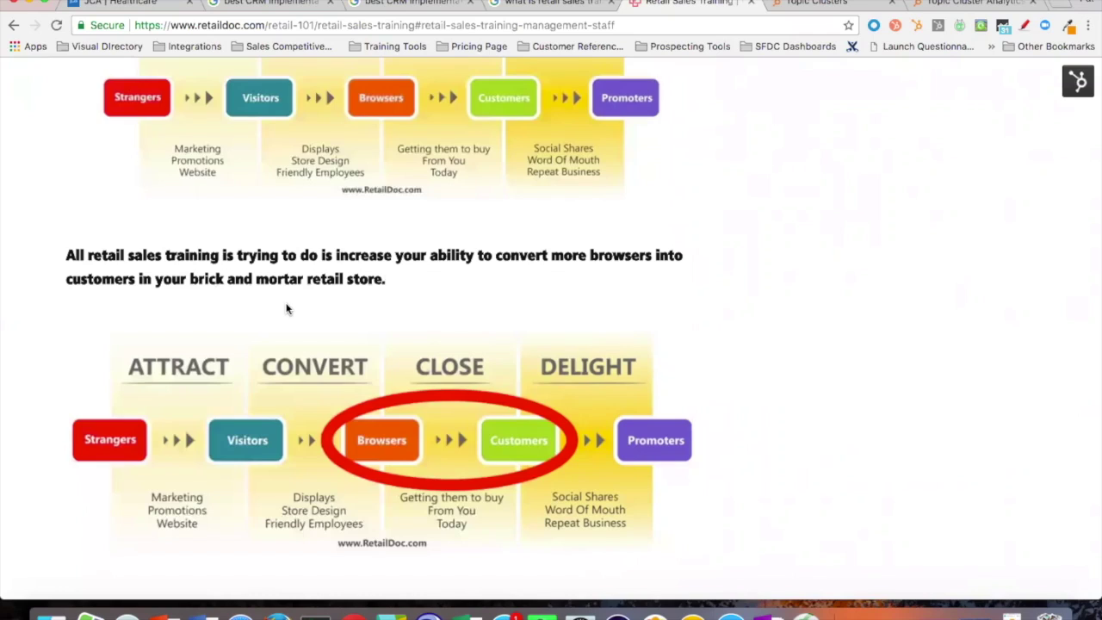
scroll(289, 308, "up", 20)
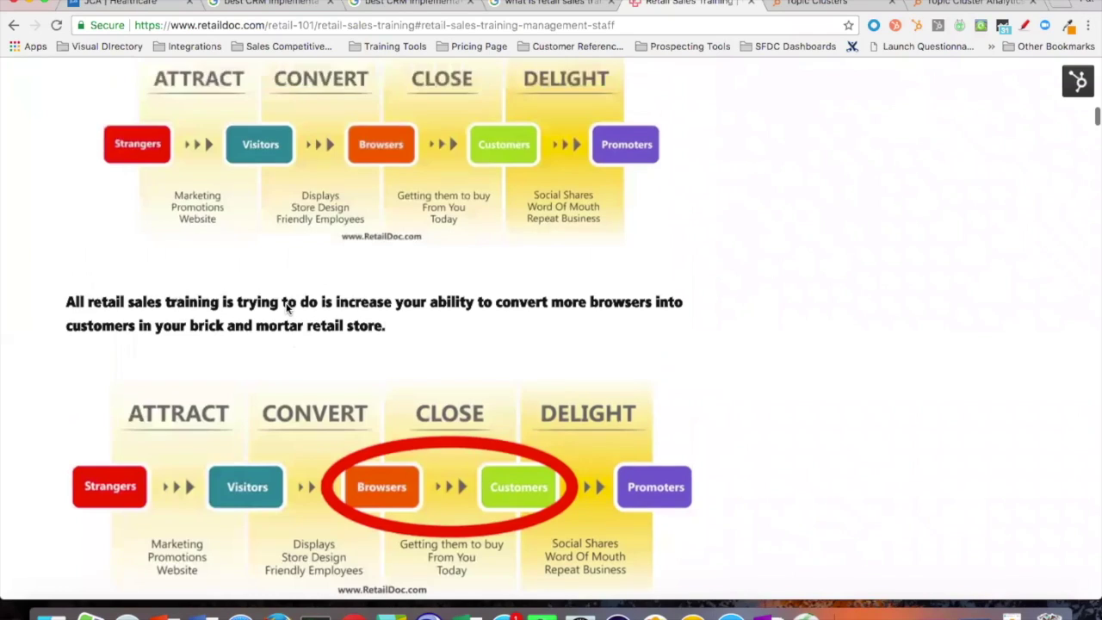
scroll(289, 308, "down", 4)
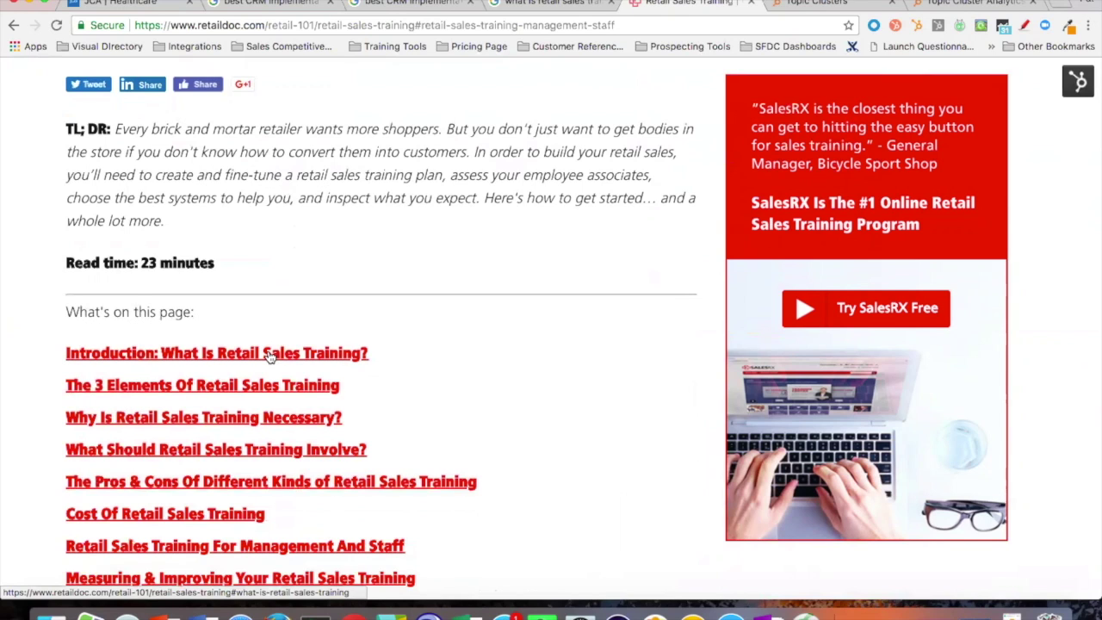
scroll(269, 356, "down", 2)
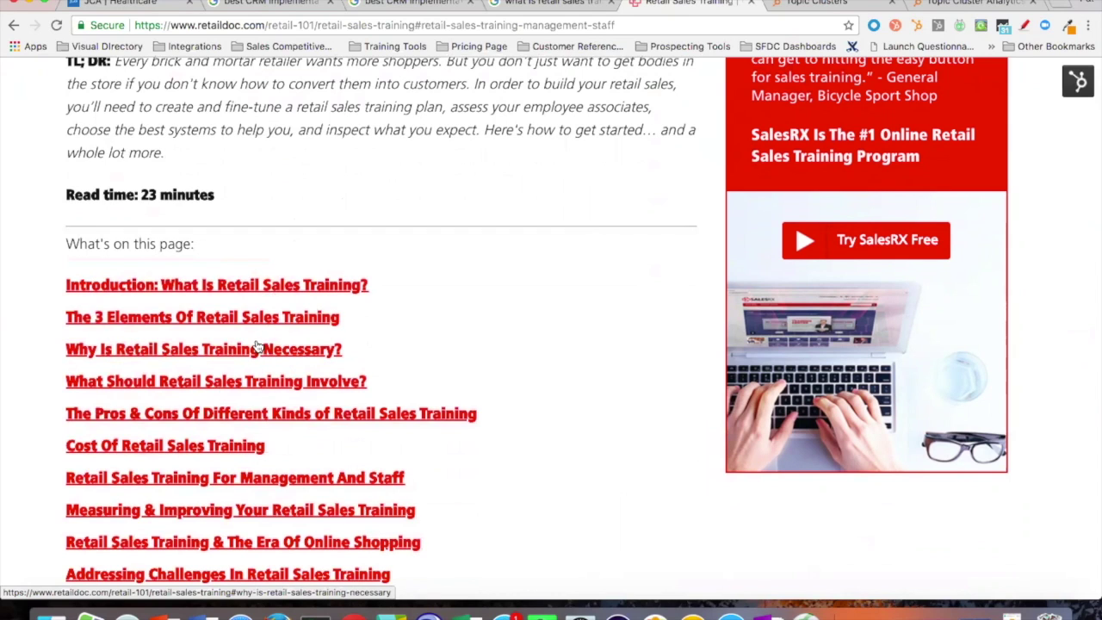
- Change the Google query to "best retail sales training", run it and examine the ads and The Retail Doctor's listings
left_click(539, 4)
left_click(147, 80)
left_click_drag(153, 83, 136, 84)
type("best is retail sales training")
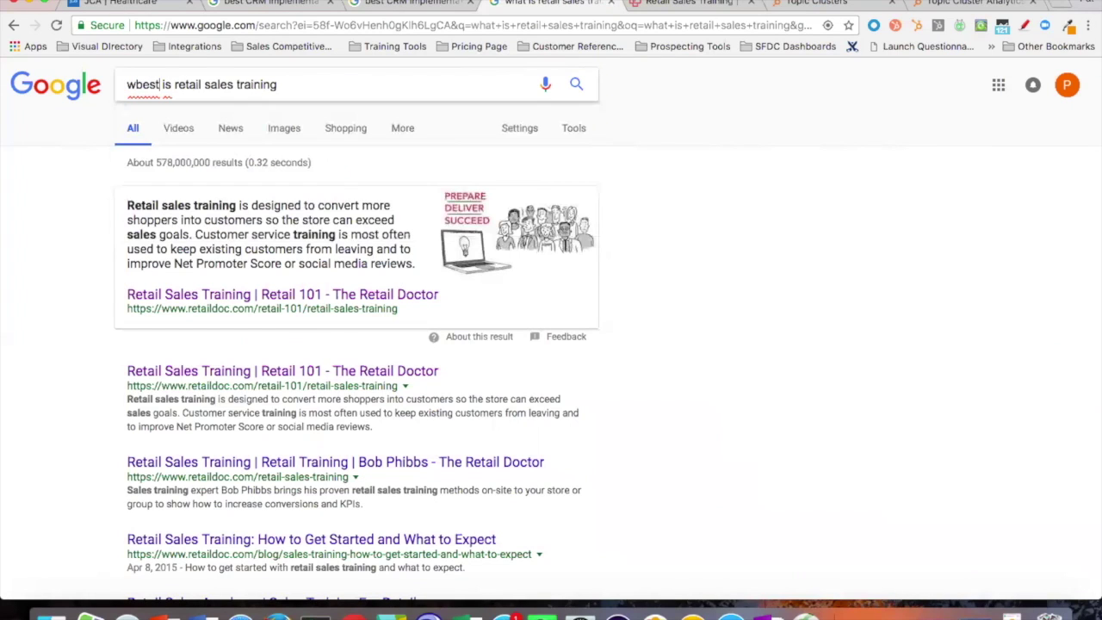
key("BackSpace")
key("BackSpace")
key("BackSpace")
key("BackSpace")
key("BackSpace")
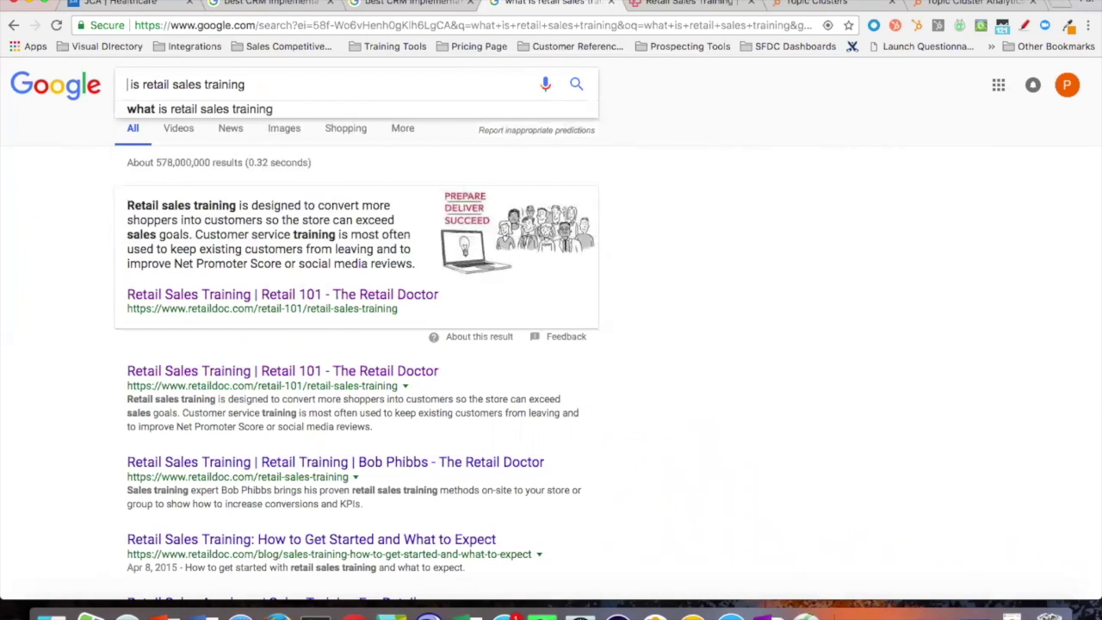
double_click(136, 84)
type("best")
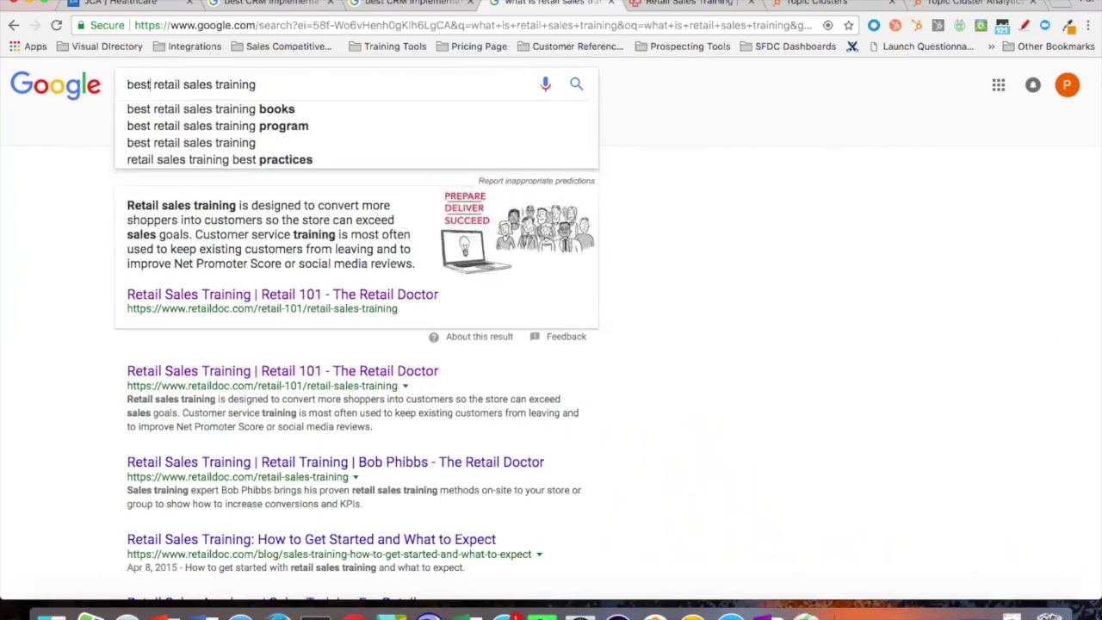
key("Return")
scroll(90, 326, "down", 5)
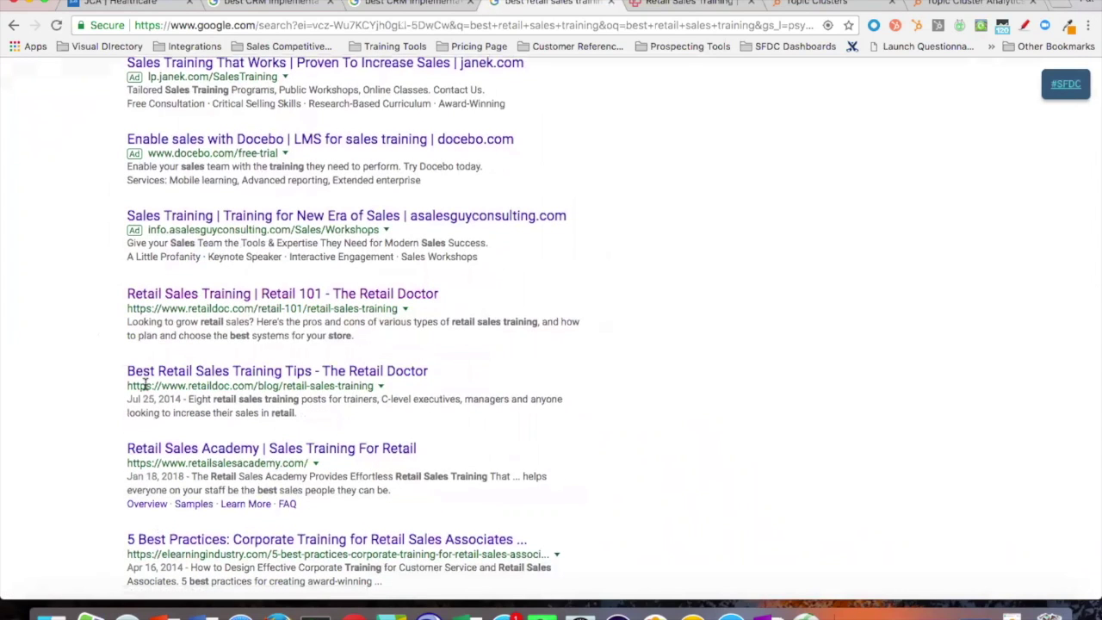
scroll(354, 207, "up", 5)
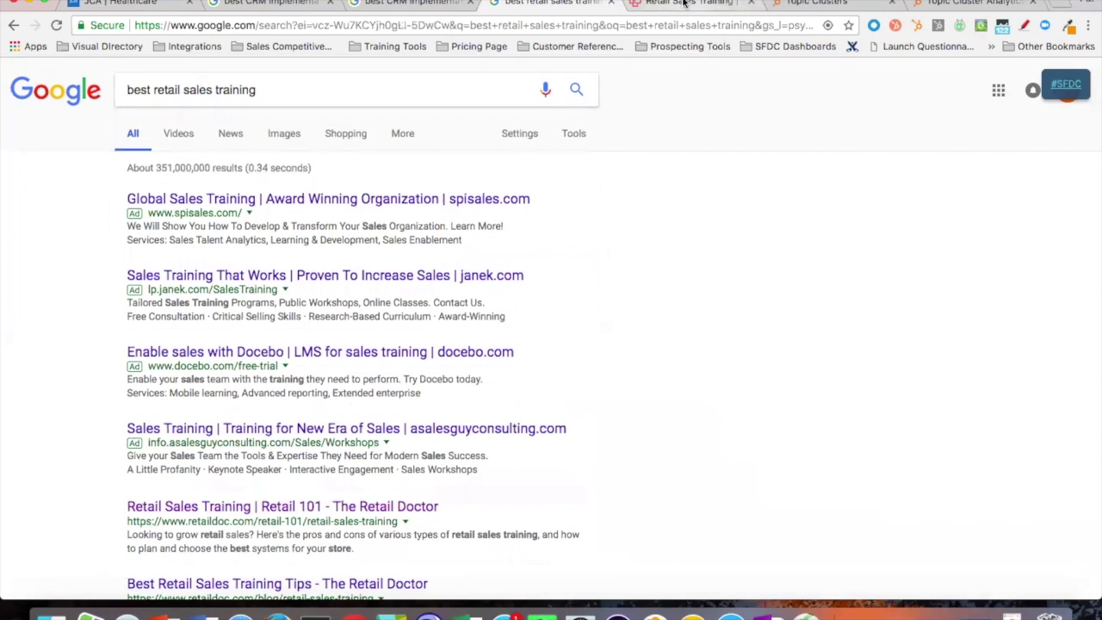
- Return to The Retail Doctor's Retail Sales Training page and review its table of contents and introduction
left_click(671, 7)
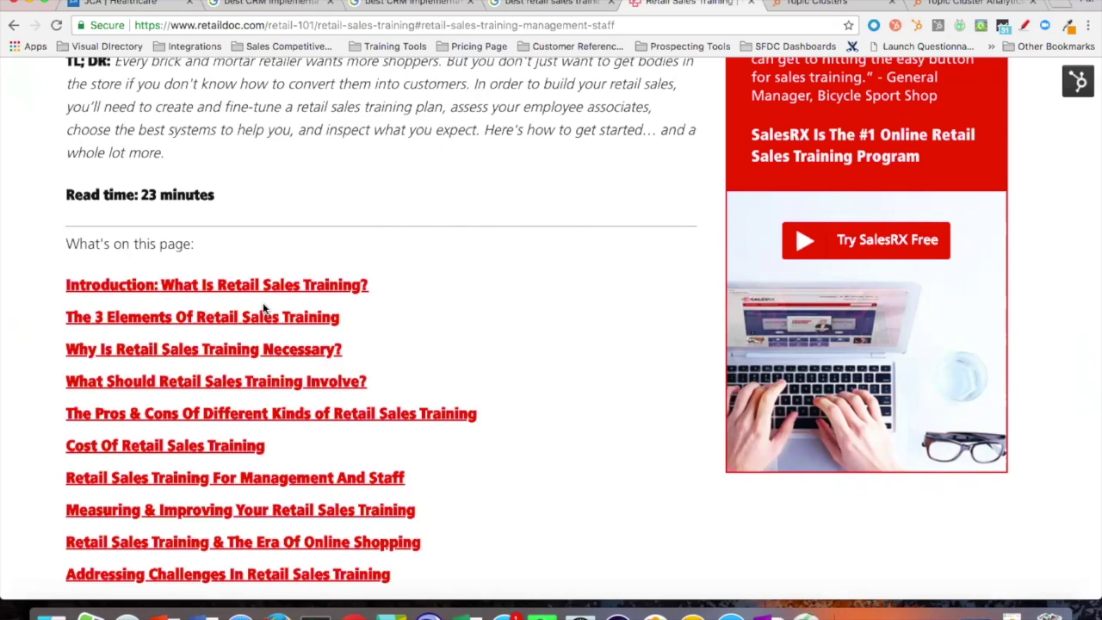
scroll(279, 329, "down", 1)
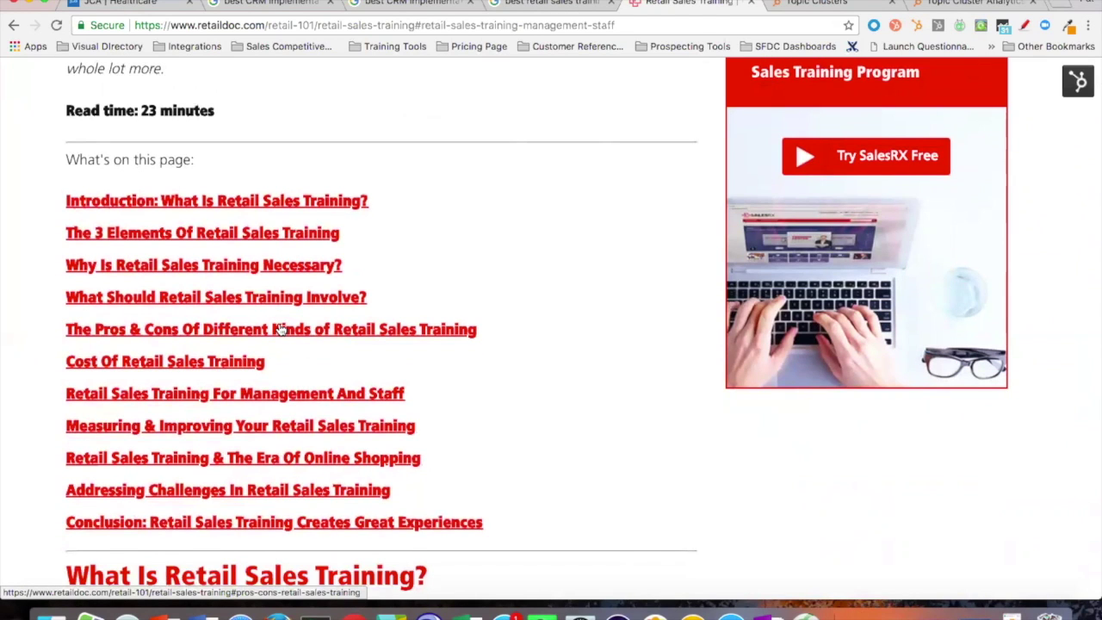
scroll(371, 200, "up", 3)
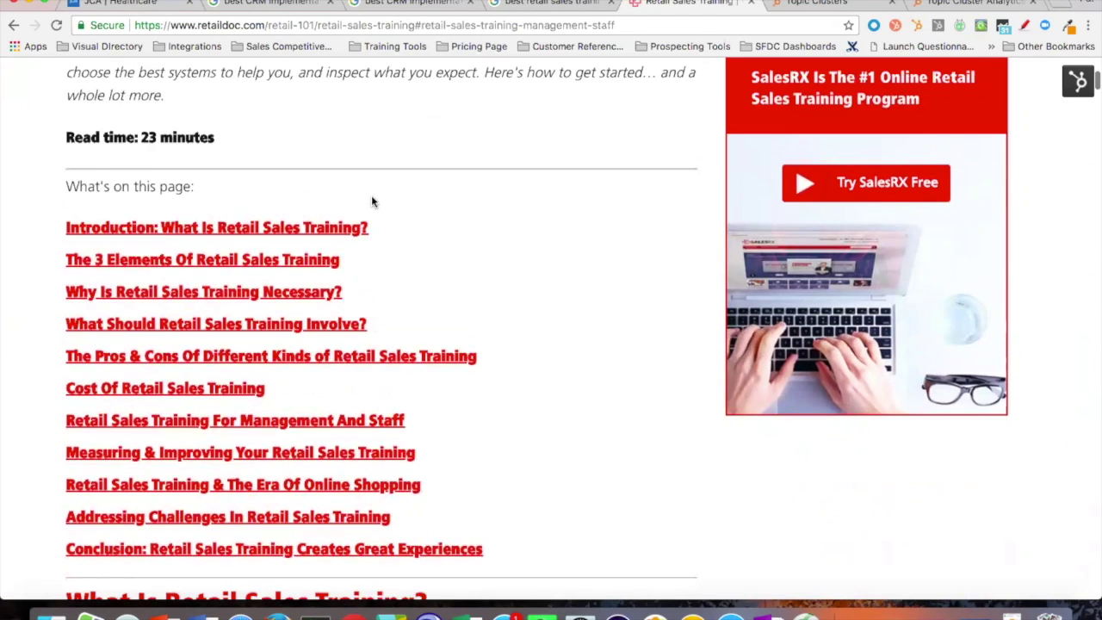
scroll(371, 200, "up", 3)
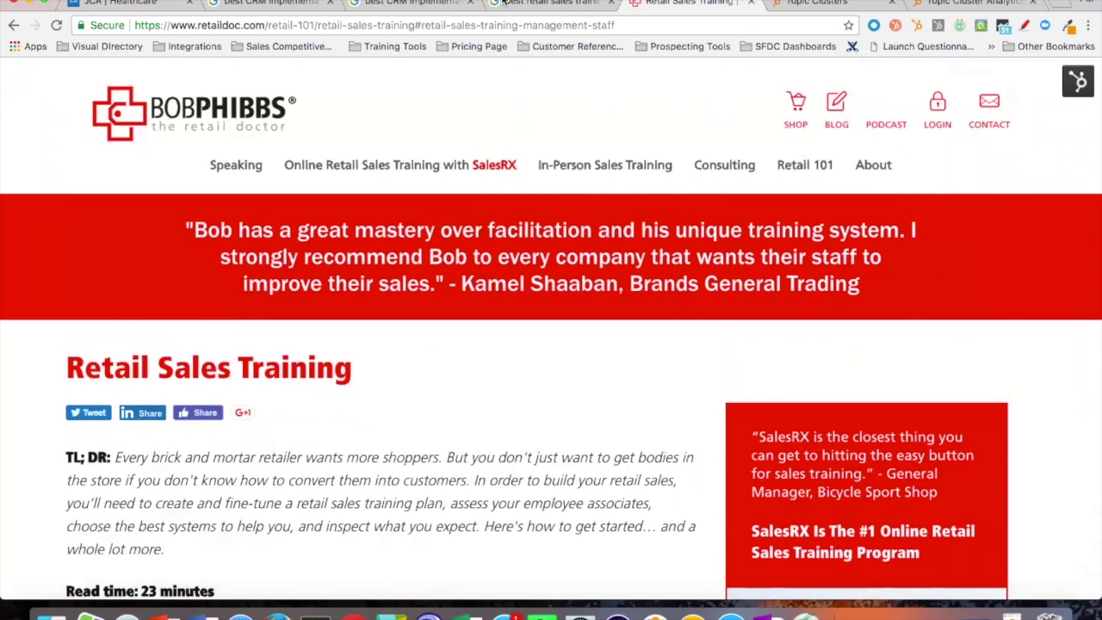
- Switch to HubSpot's "Retail sales training" topic cluster and compare it with The Retail Doctor's page
left_click(818, 4)
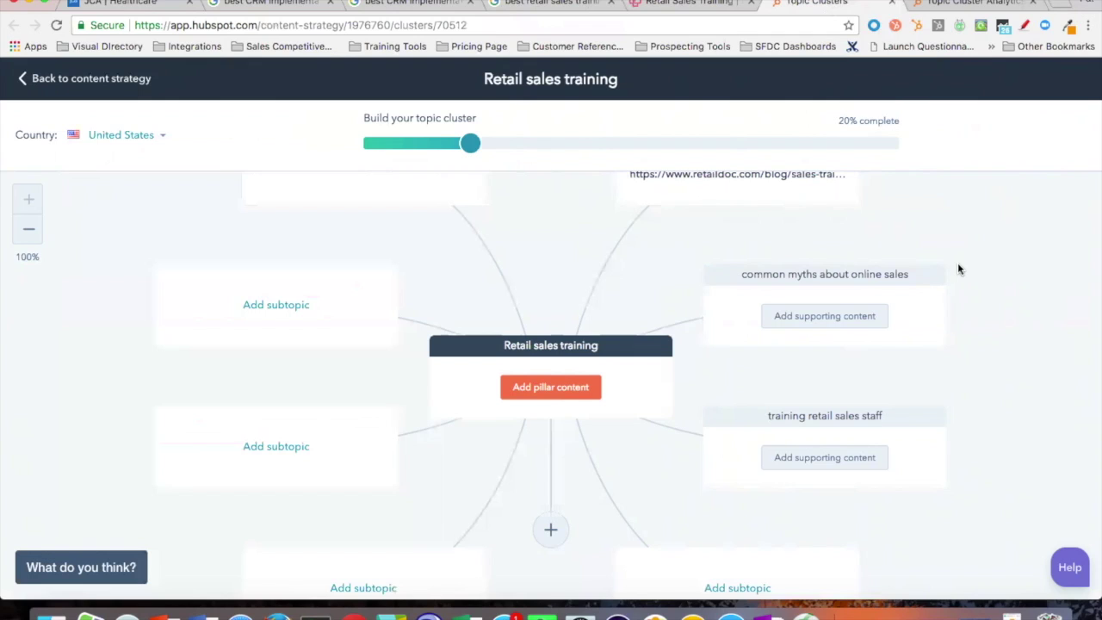
left_click(694, 4)
left_click(814, 4)
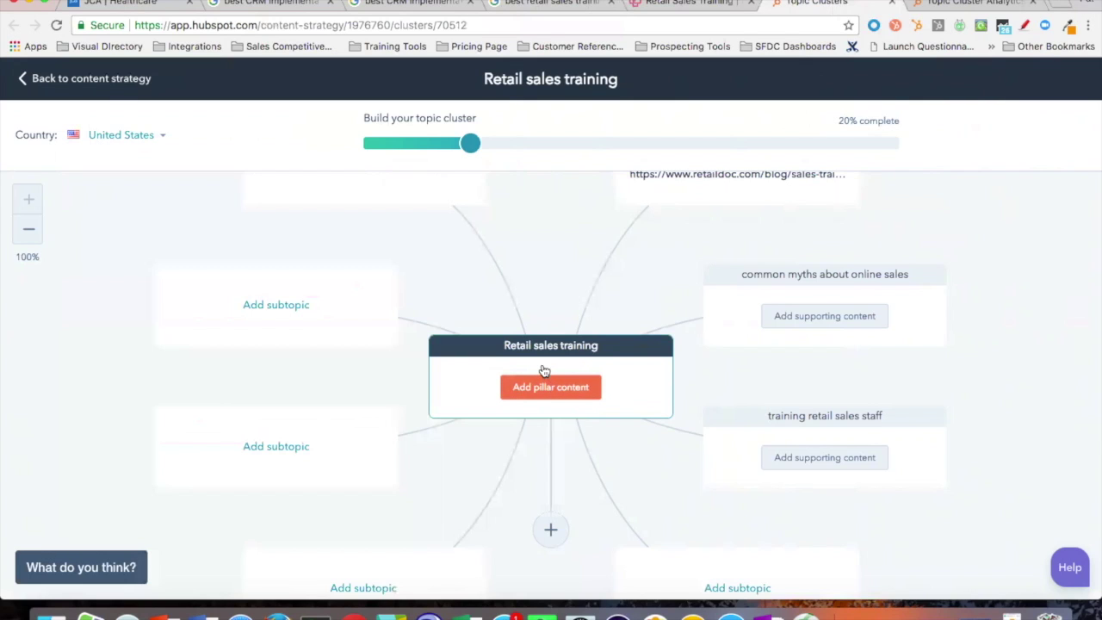
- Highlight the "Healthcare organizations" heading on JCA's site, then open its Products & Services page and review the service offerings
left_click(157, 10)
scroll(407, 258, "up", 10)
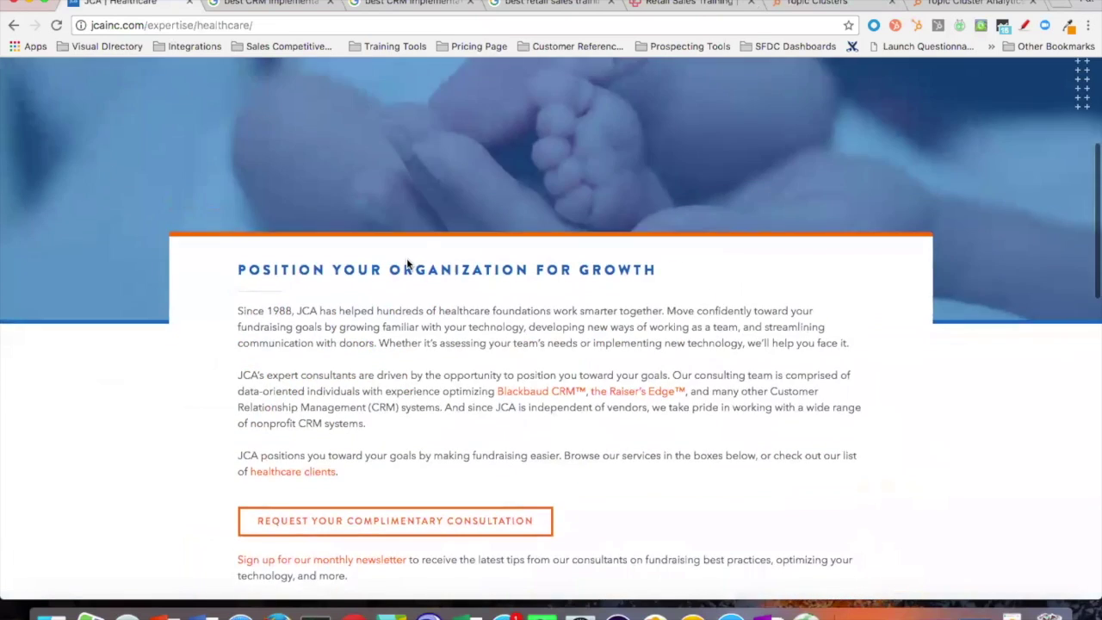
left_click_drag(179, 147, 496, 147)
left_click(781, 92)
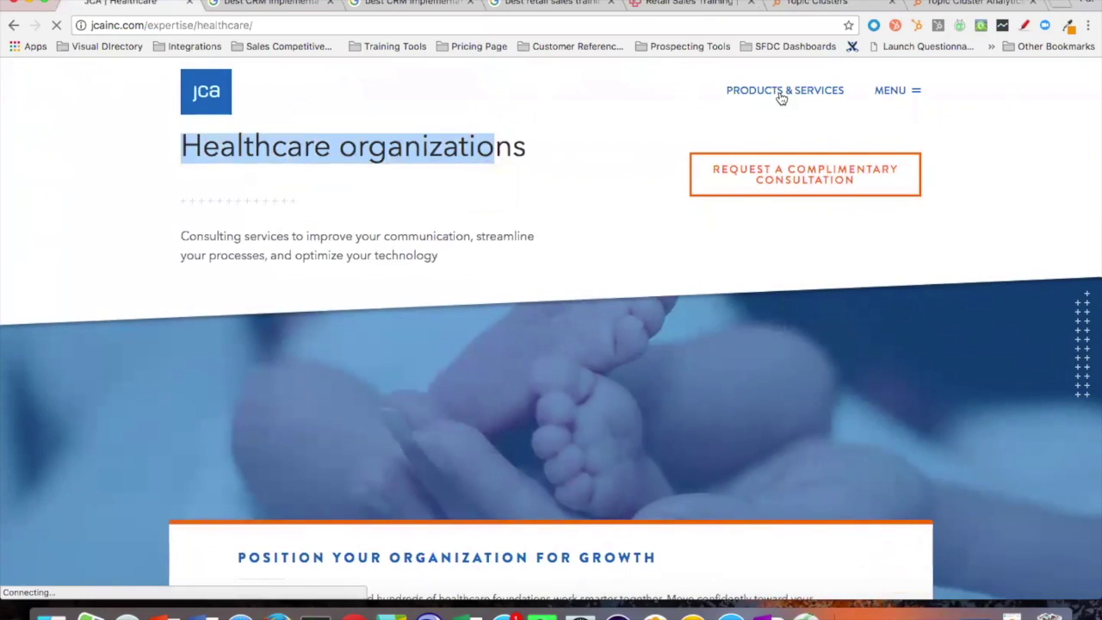
scroll(339, 296, "down", 6)
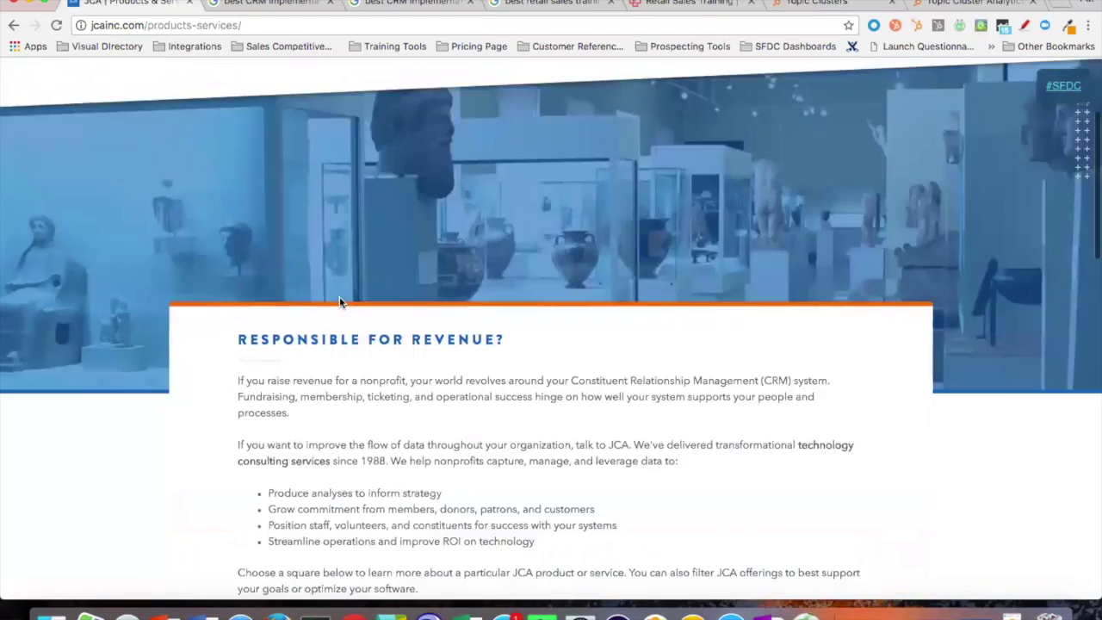
scroll(342, 303, "down", 1)
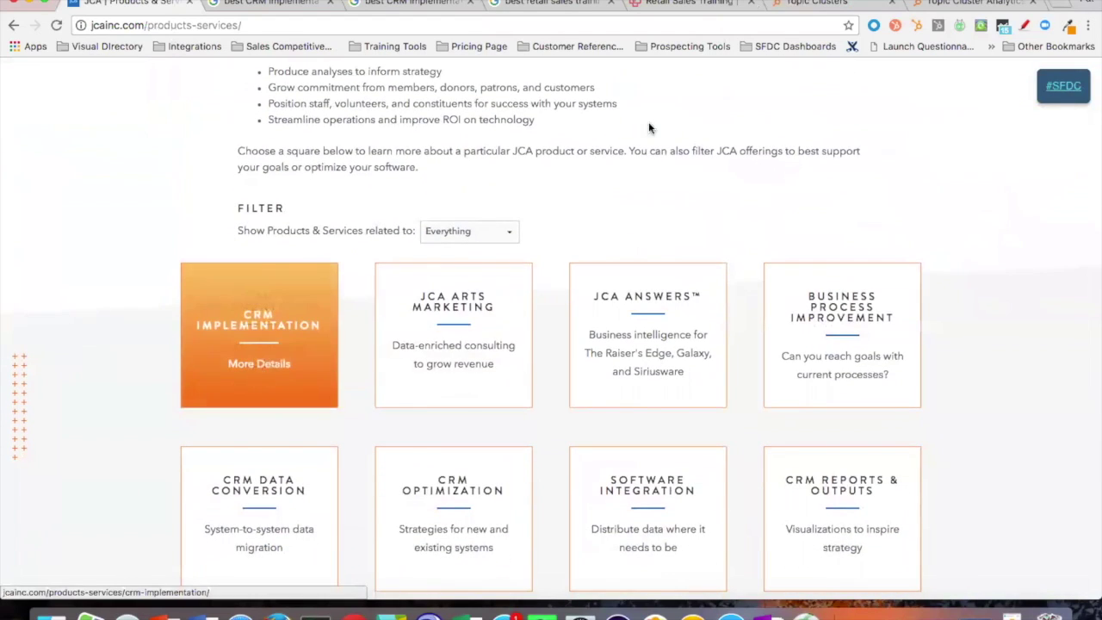
- In HubSpot's "Retail sales training" cluster, review the suggested ideas for a new subtopic and close them without adding one
left_click(834, 2)
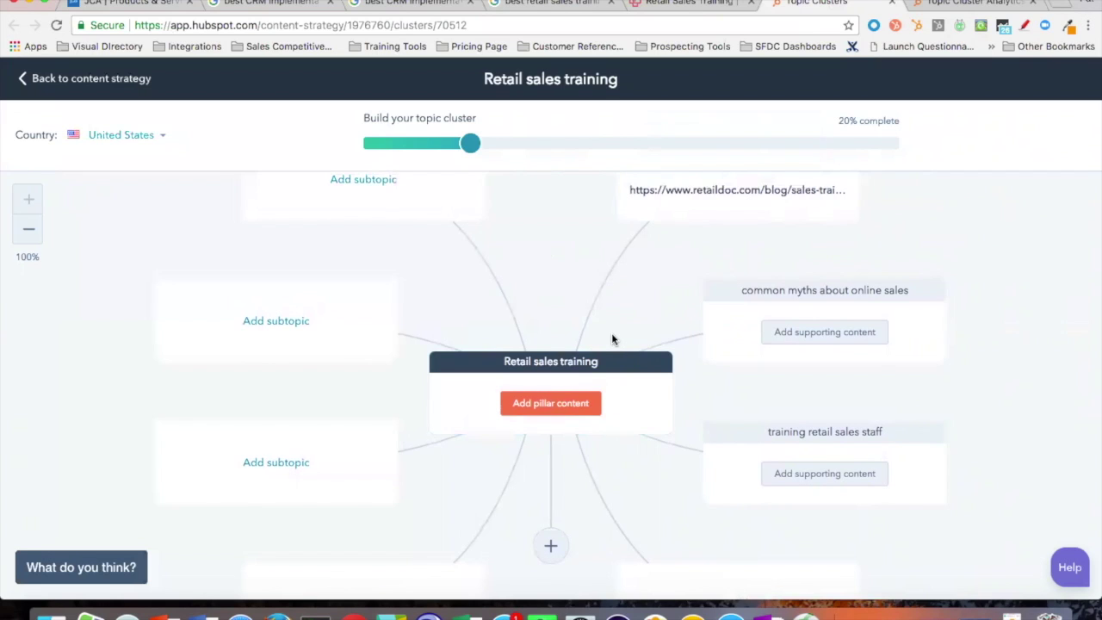
scroll(612, 336, "down", 1)
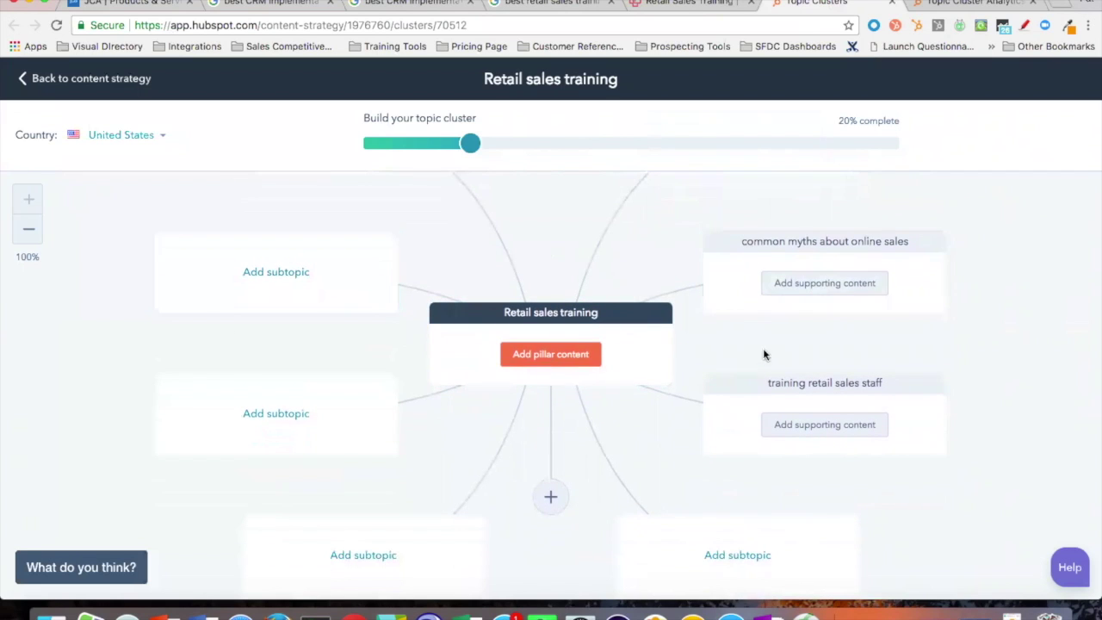
left_click(287, 271)
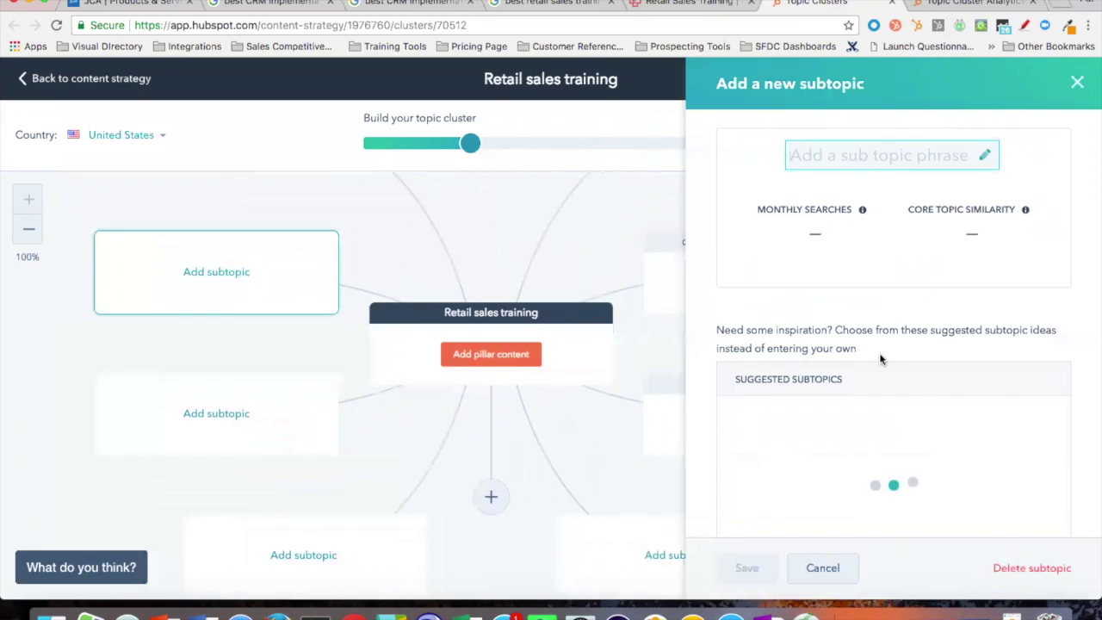
scroll(880, 359, "down", 1)
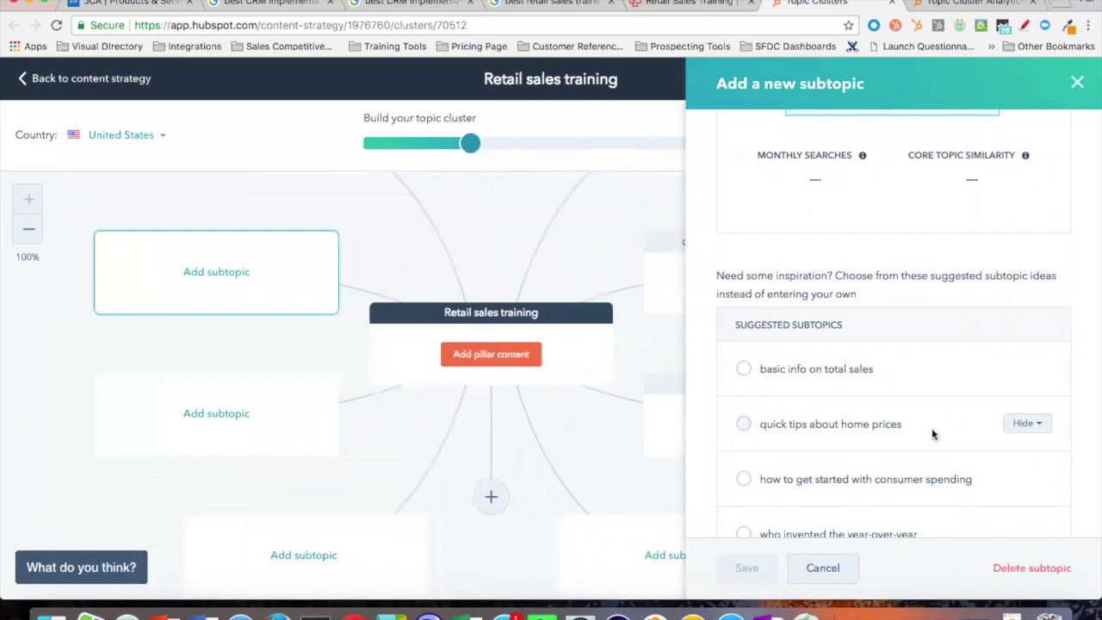
scroll(861, 431, "down", 5)
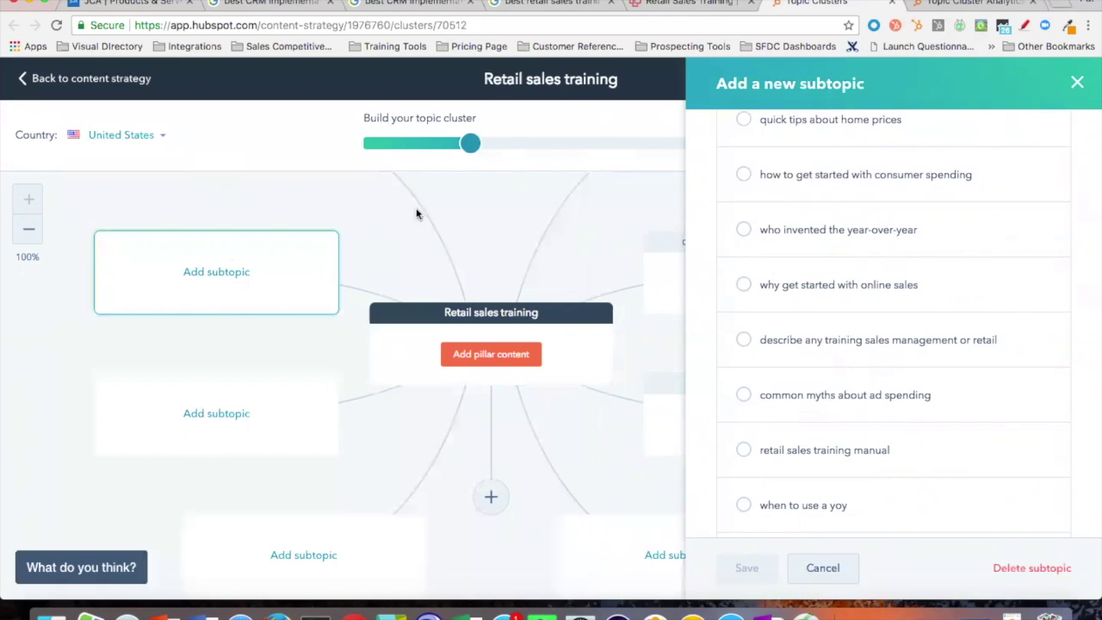
left_click(1078, 83)
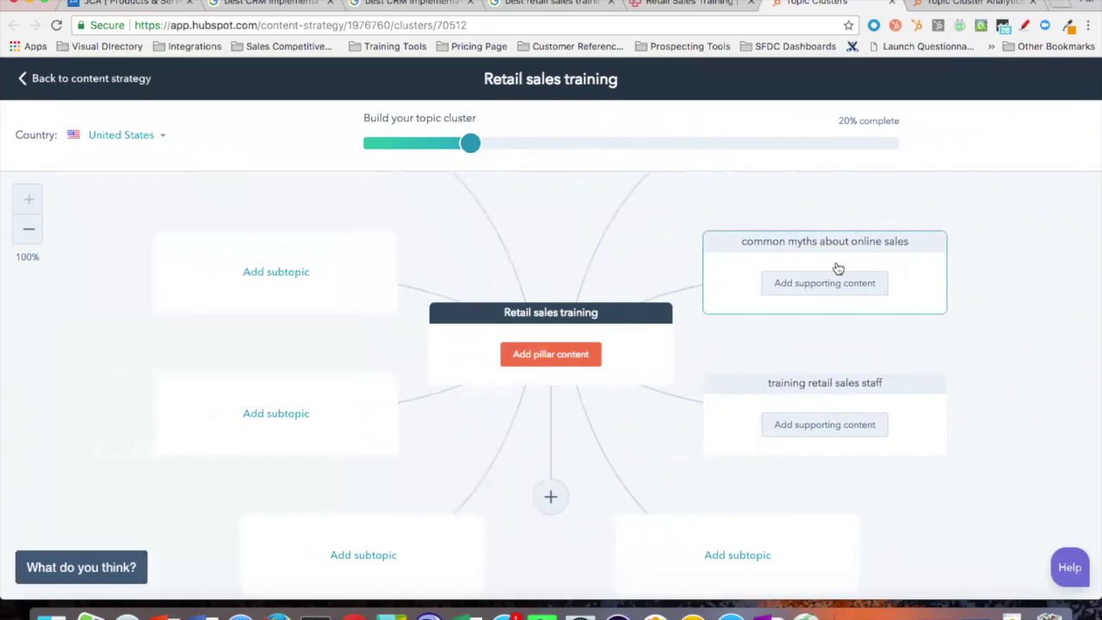
- Open the "training retail sales staff" subtopic and inspect its search metrics and supporting content options
left_click(825, 426)
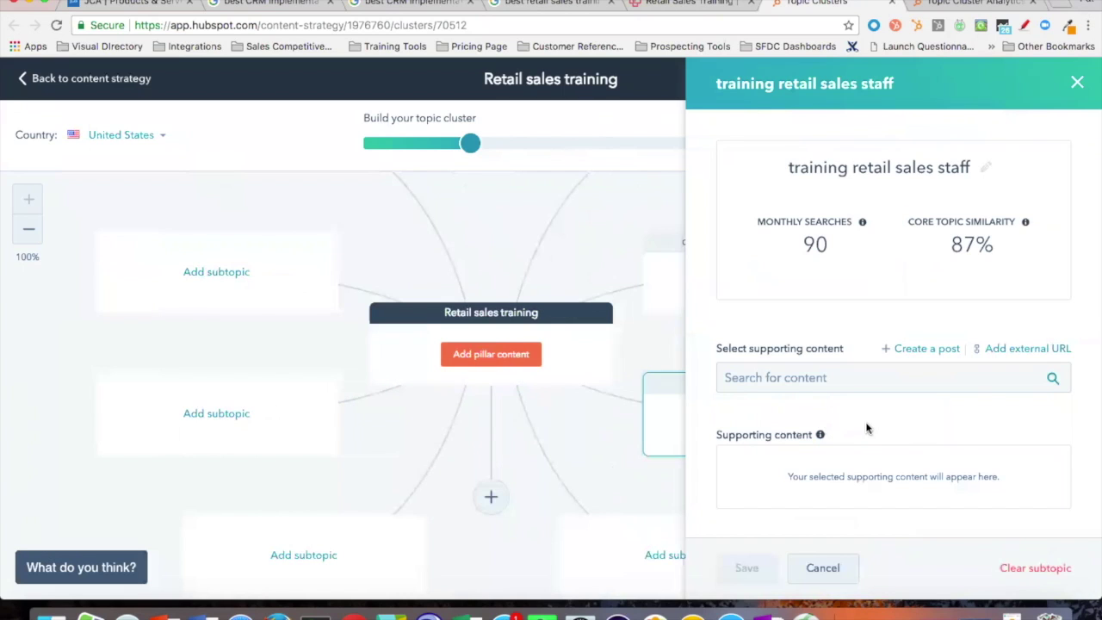
scroll(867, 427, "down", 1)
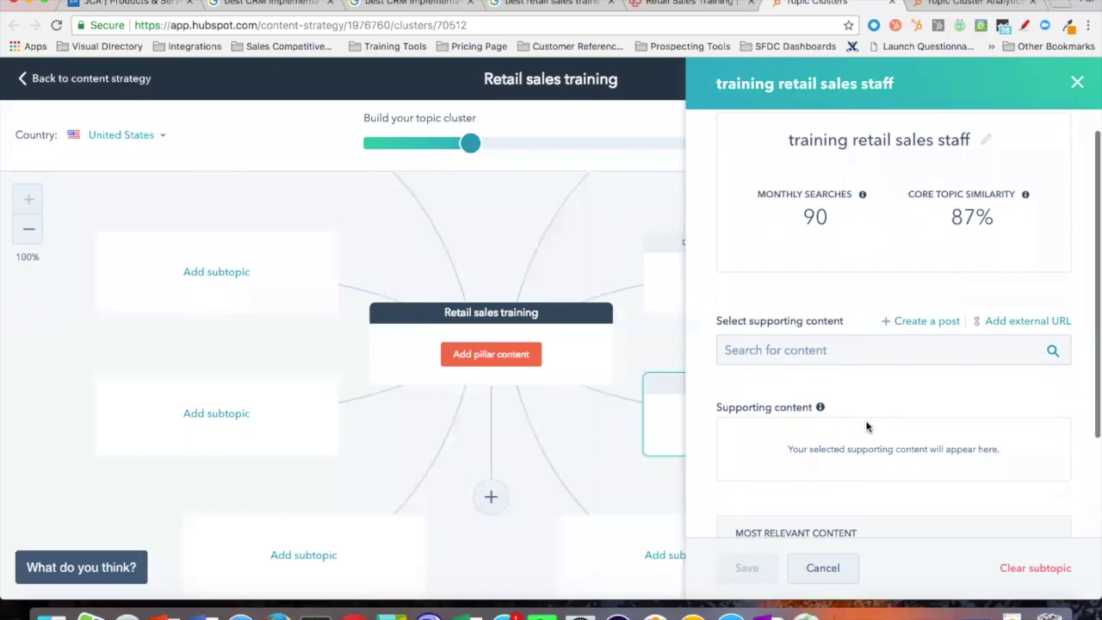
left_click(943, 355)
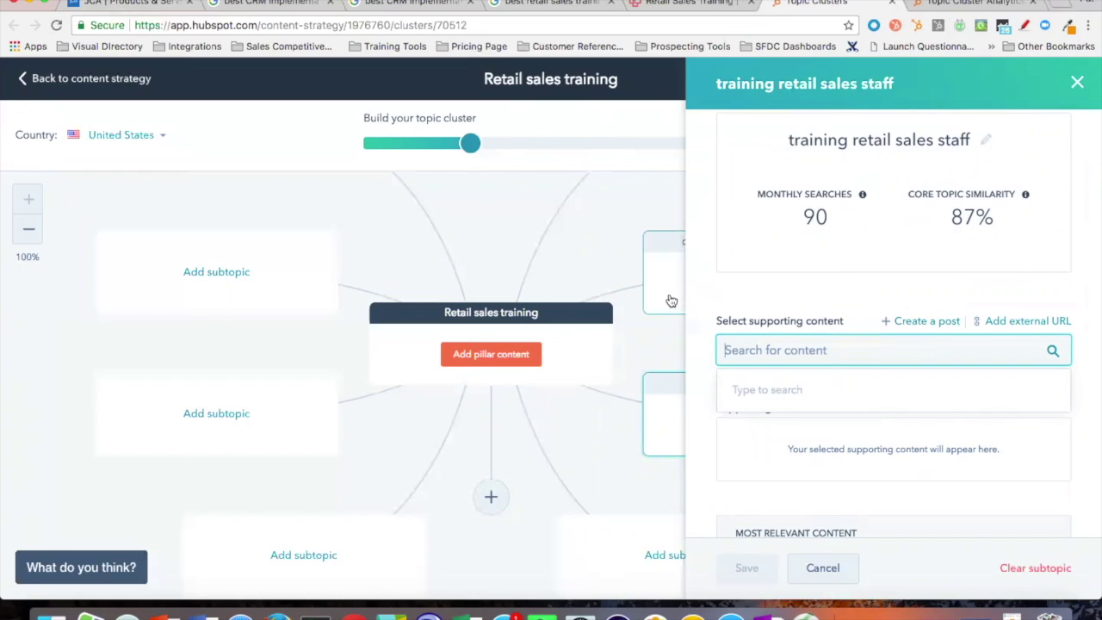
left_click(582, 203)
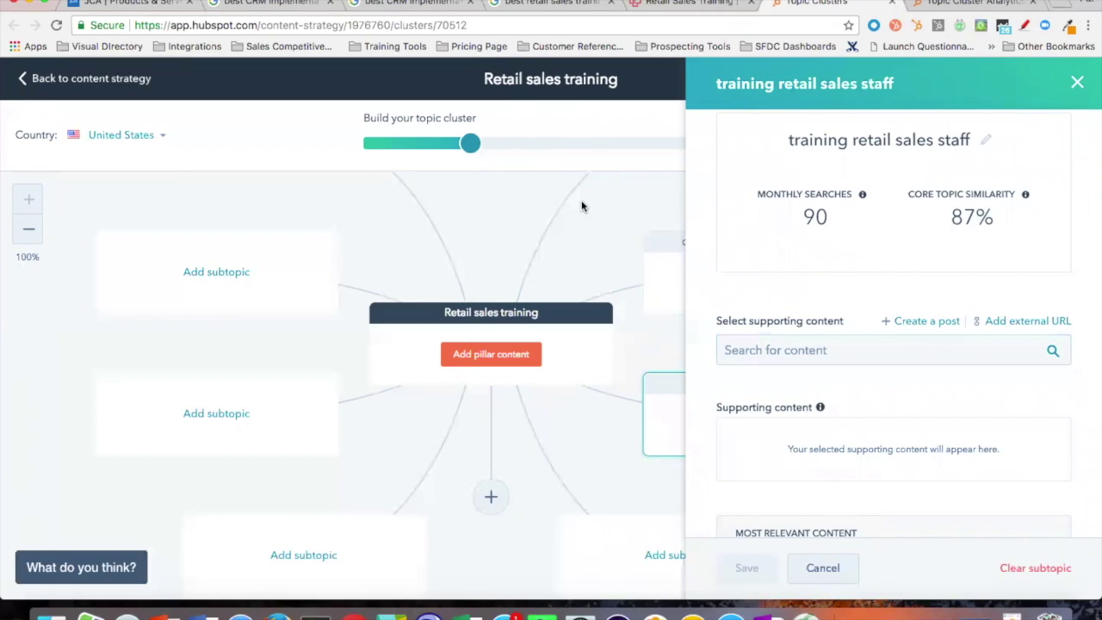
- Close the subtopic details and review the session, contact and customer metrics per topic cluster in the Traffic Analytics report
left_click(1080, 83)
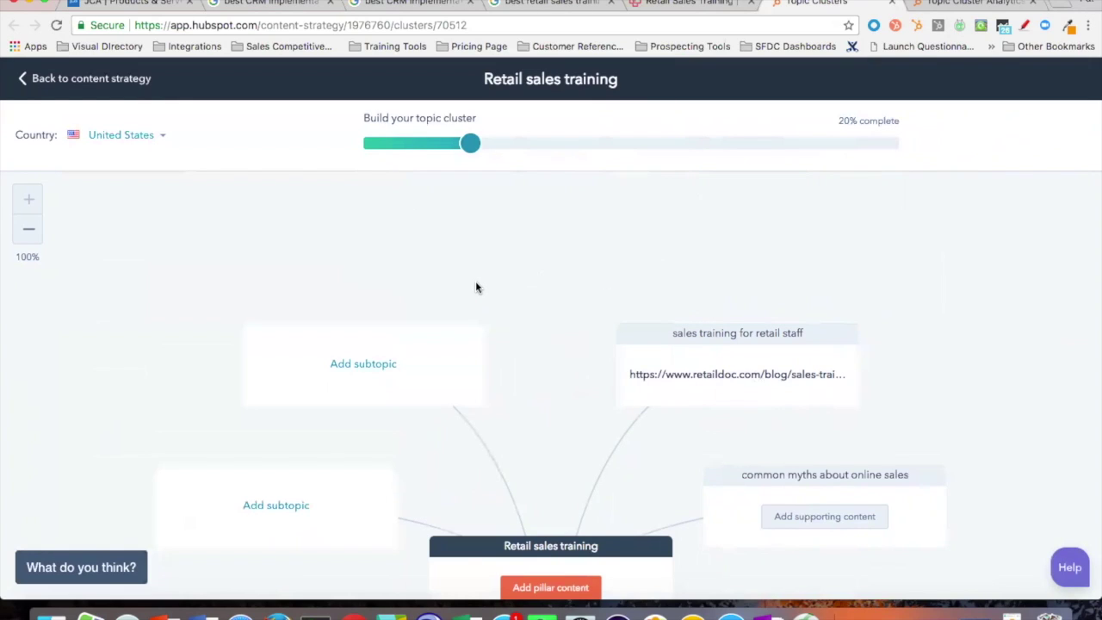
left_click(973, 4)
scroll(70, 277, "up", 6)
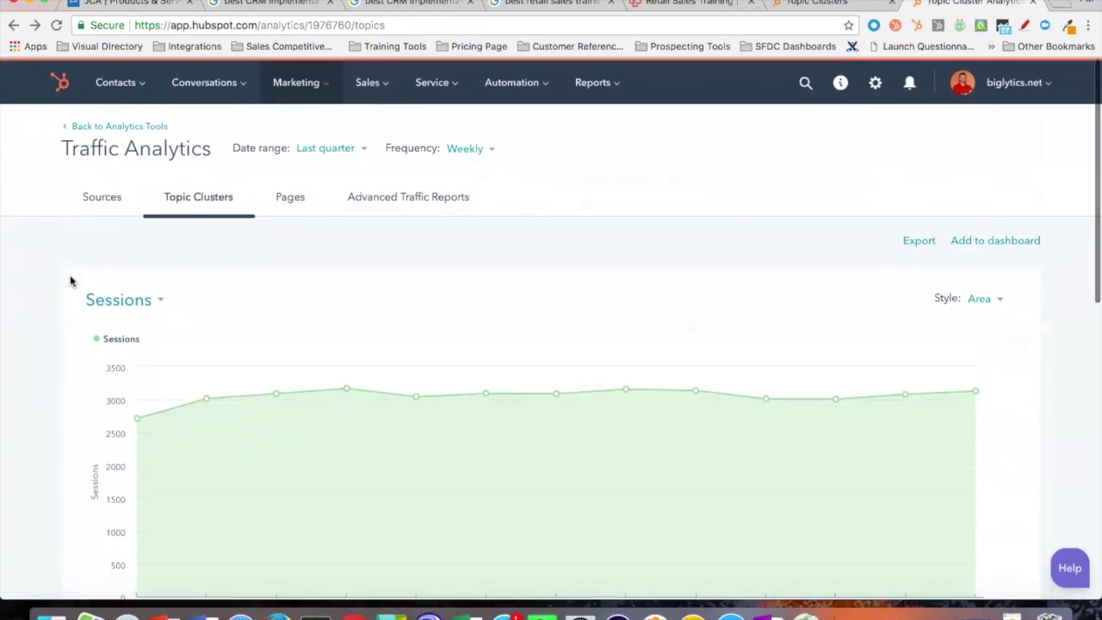
scroll(57, 292, "down", 5)
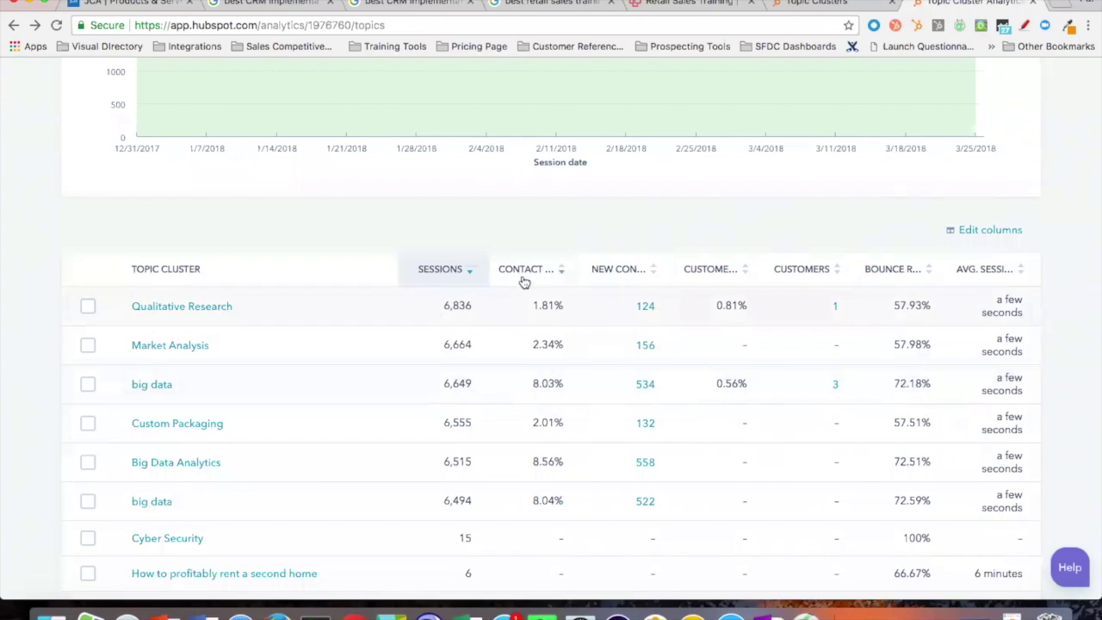
mouse_move(528, 276)
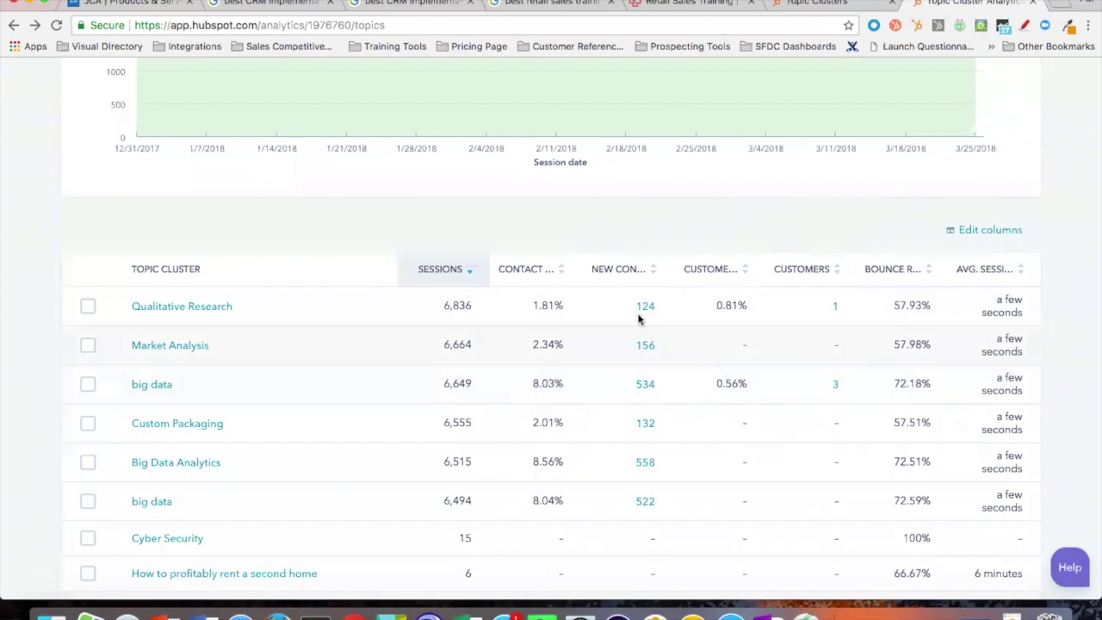
mouse_move(625, 282)
scroll(577, 244, "down", 1)
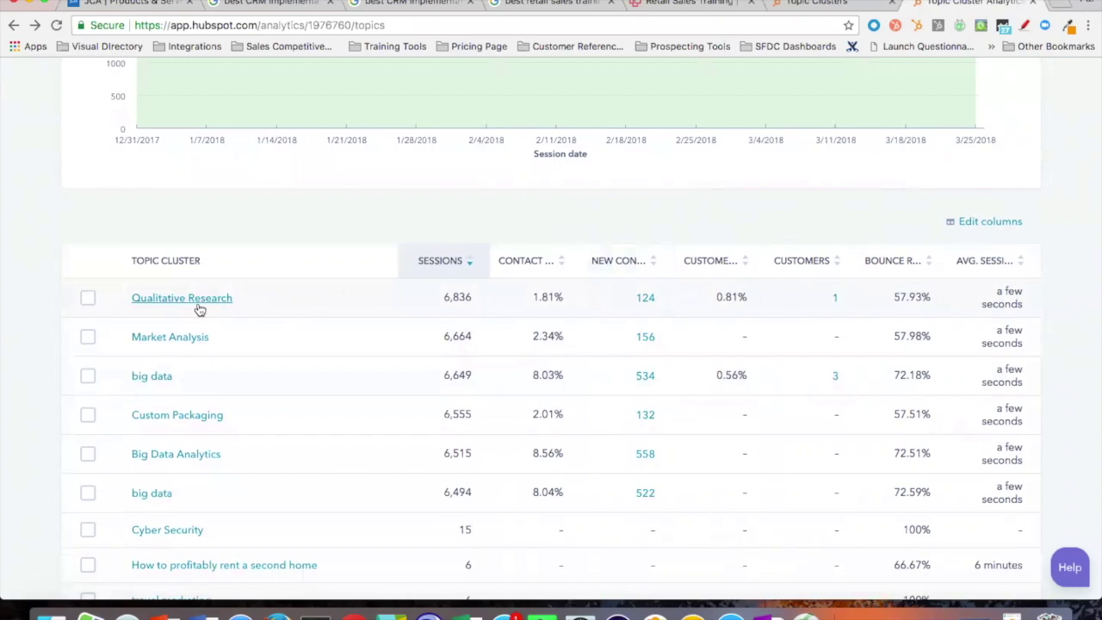
- Drill into the Market Analysis cluster and its "stock market analysis" topic, and review the sessions chart and page-level metrics
left_click(159, 343)
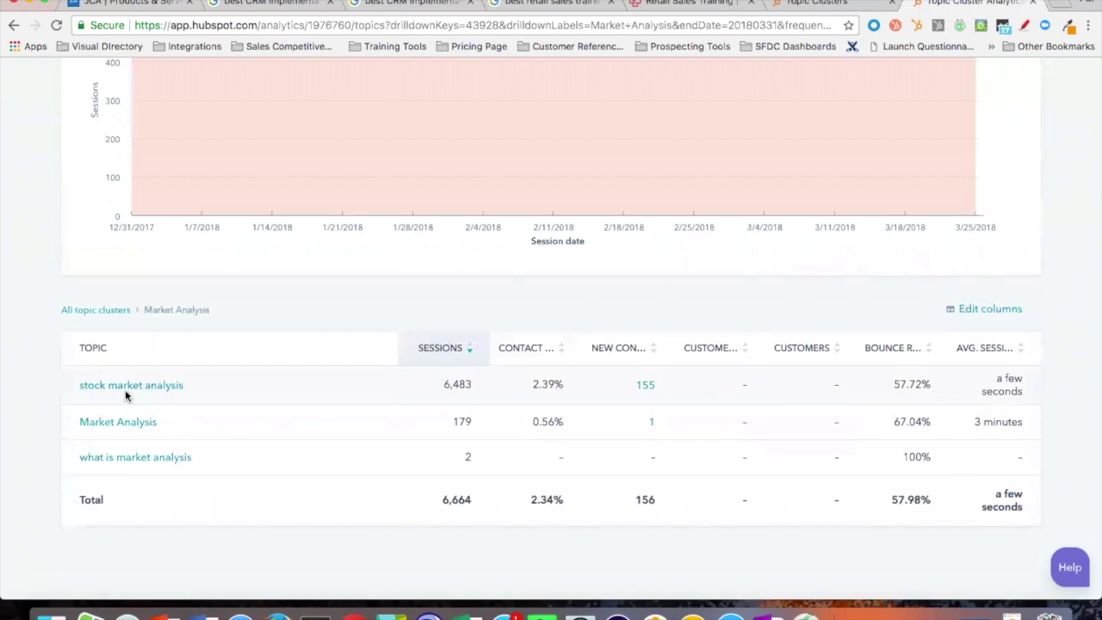
scroll(62, 217, "up", 3)
scroll(62, 217, "down", 3)
left_click(107, 390)
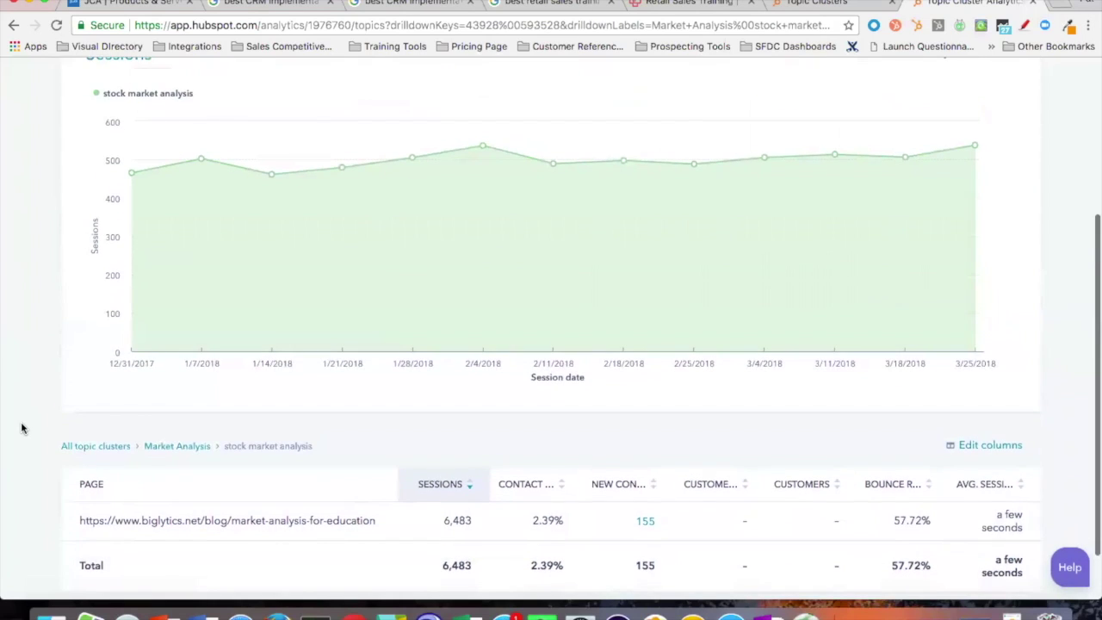
scroll(26, 428, "down", 1)
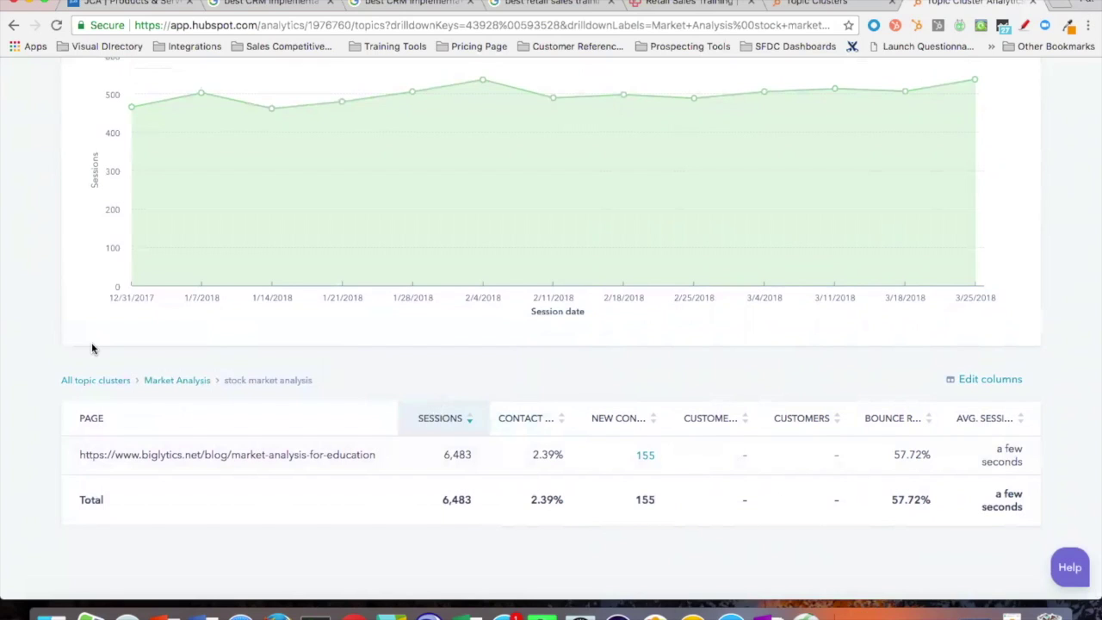
scroll(27, 316, "up", 5)
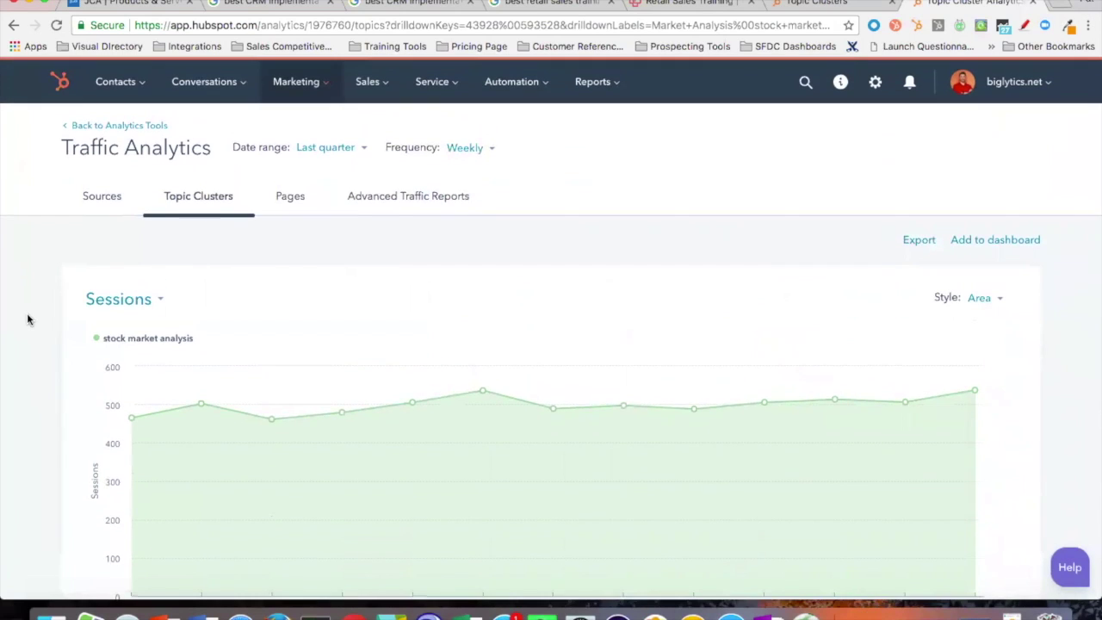
scroll(27, 320, "down", 5)
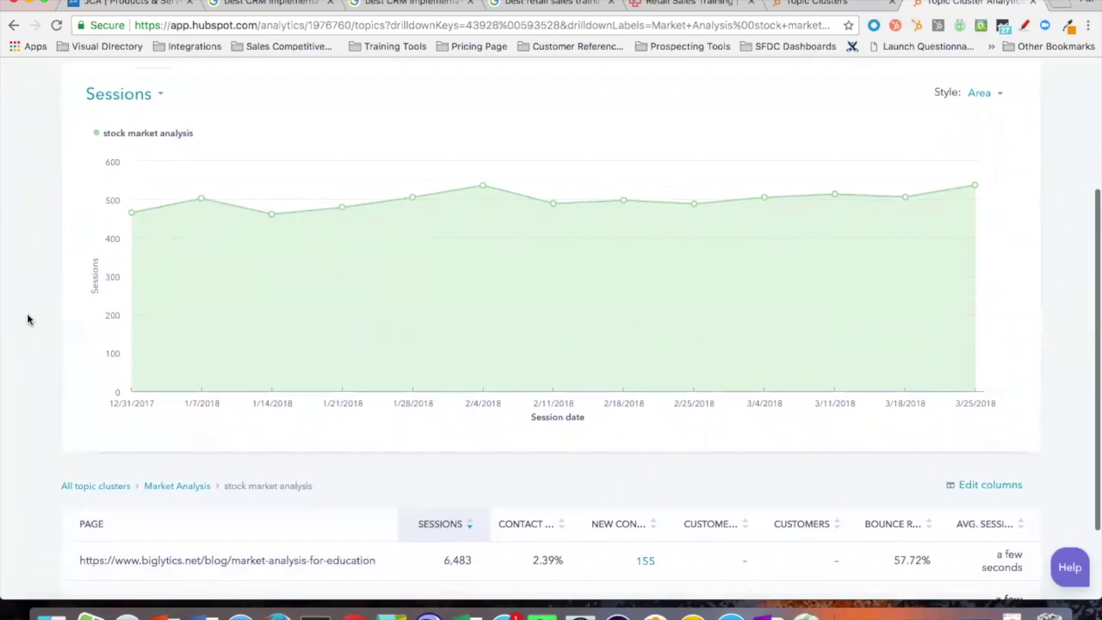
- Review HubSpot's Townsend Security case study on organic traffic and leads, then return to the beginning of JCA's Products & Services page
scroll(26, 320, "down", 2)
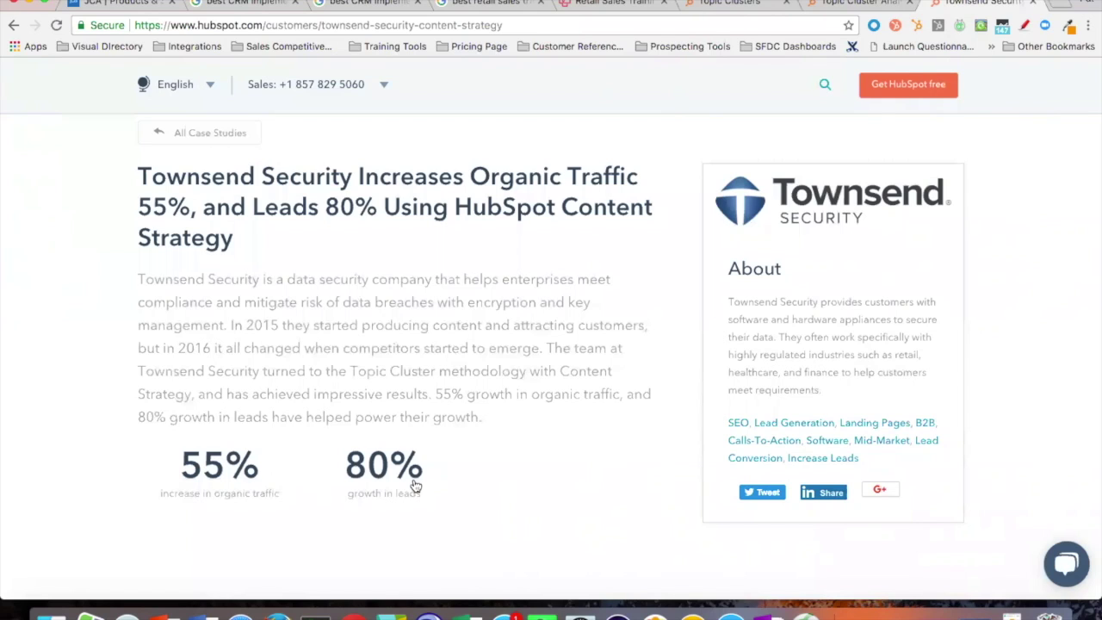
scroll(382, 399, "up", 3)
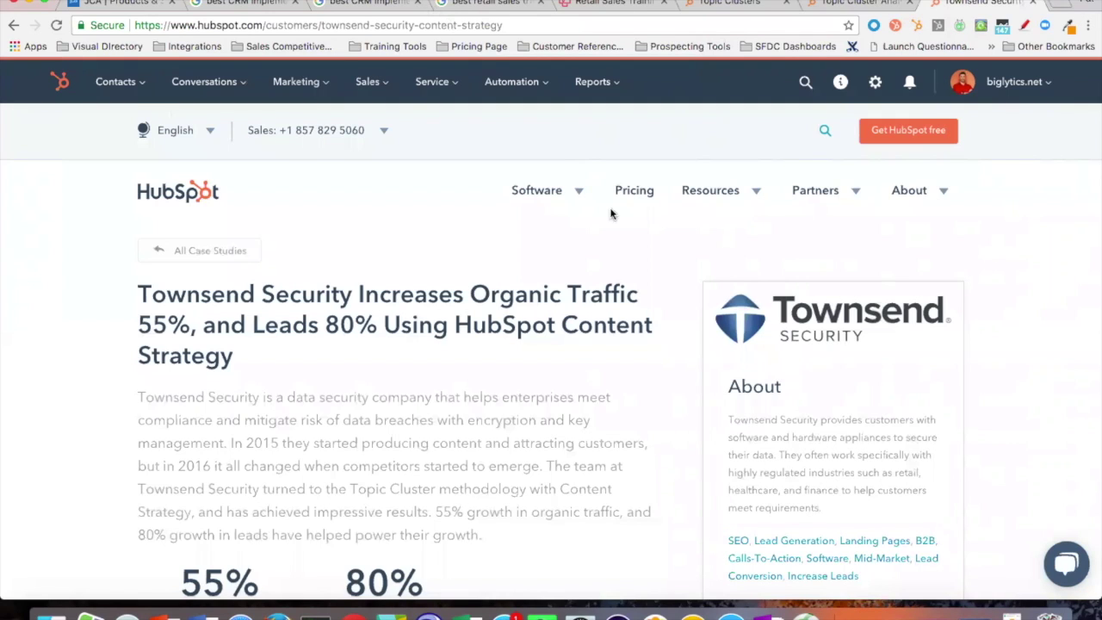
left_click(120, 4)
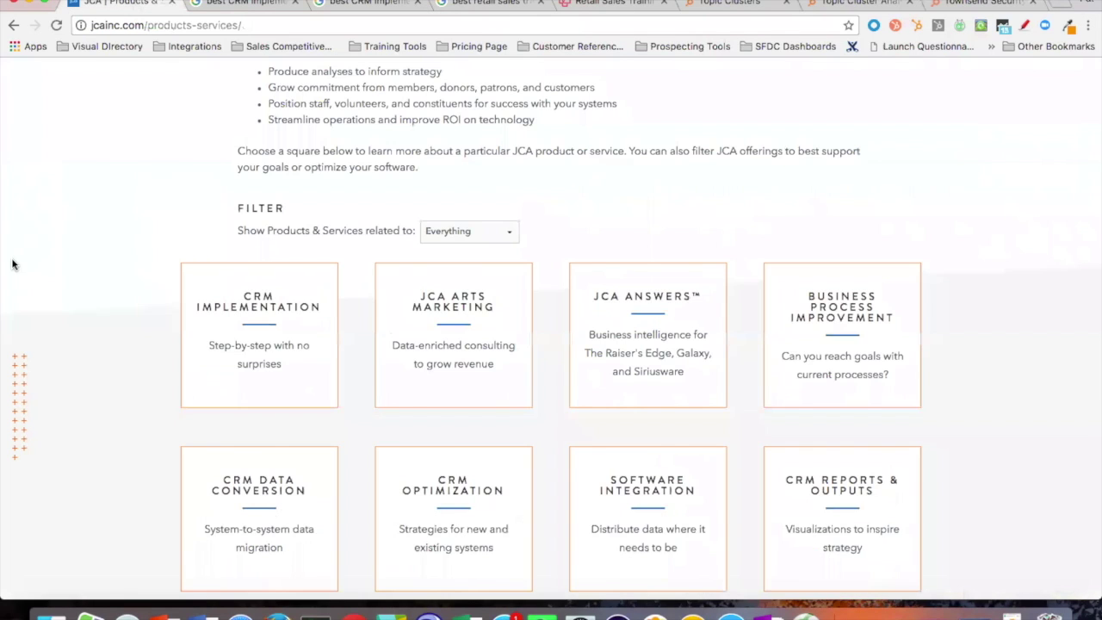
scroll(12, 264, "up", 7)
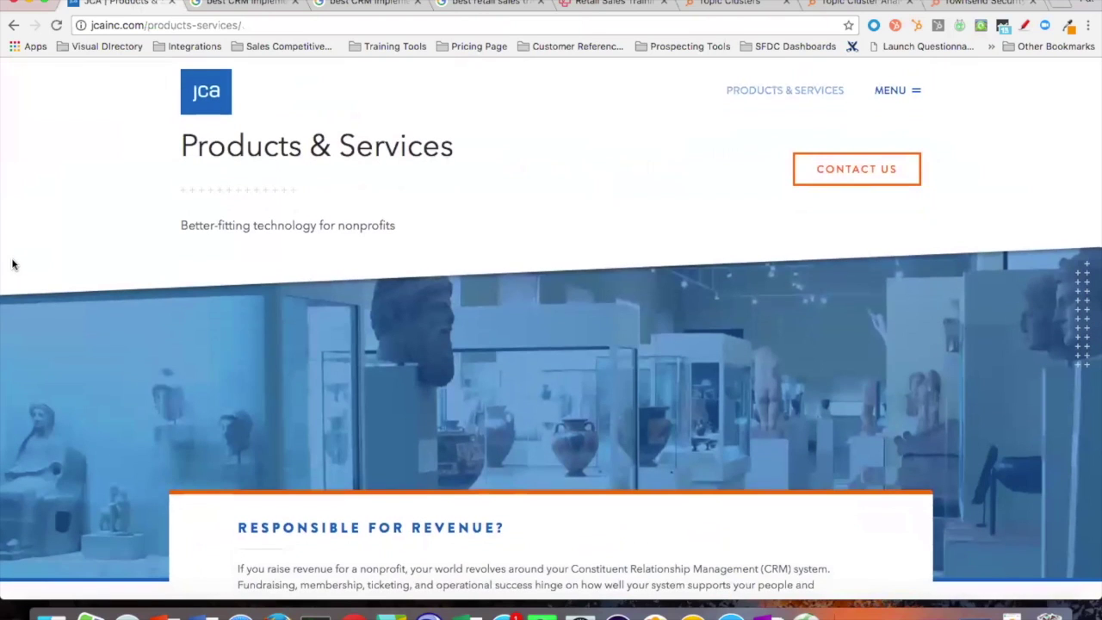